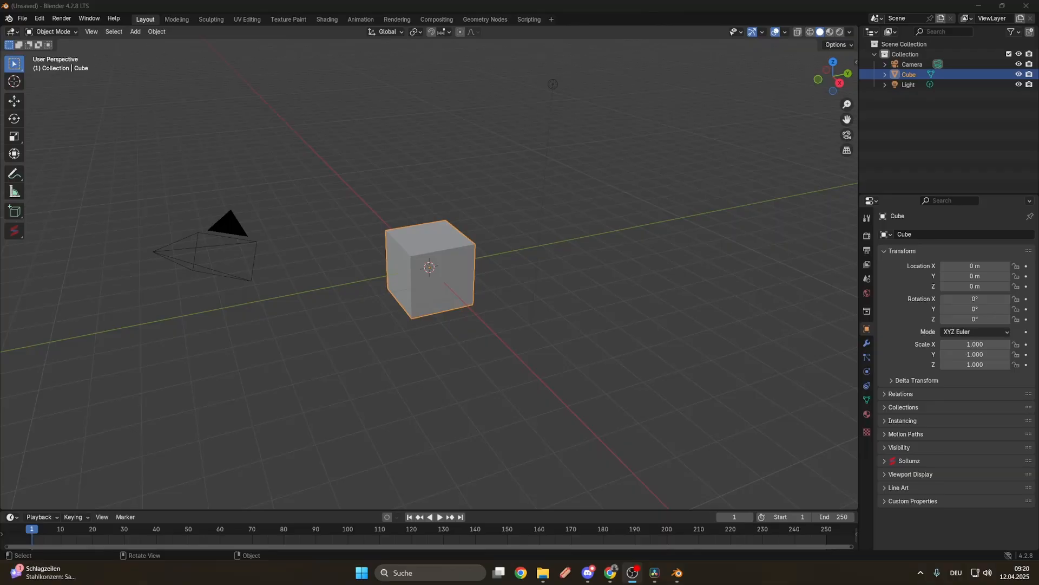
- Raise a new cube about 1.17 m along Z and scale it down slightly and uniformly
left_click(921, 101)
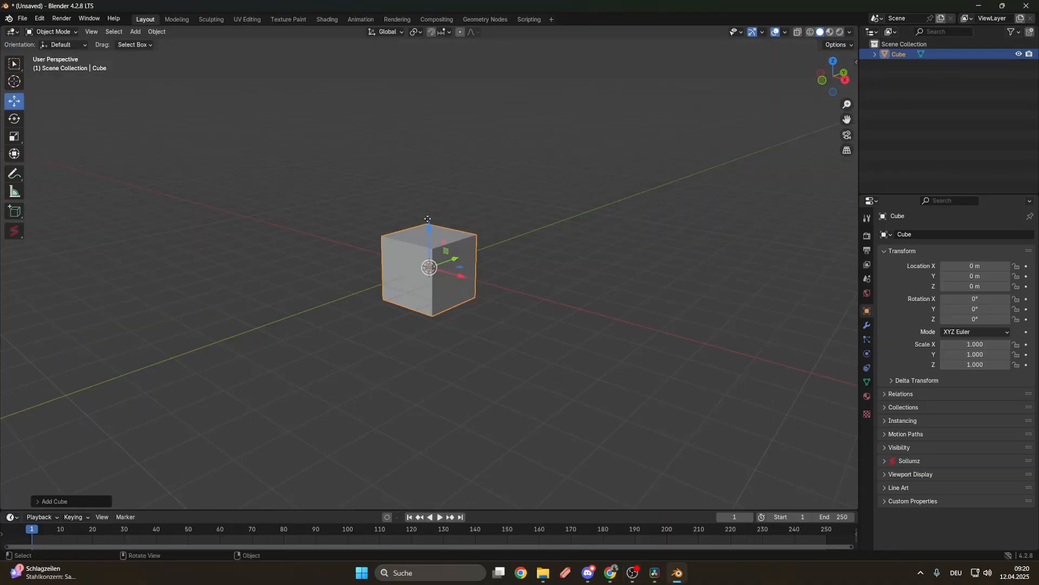
left_click_drag(430, 226, 399, 214)
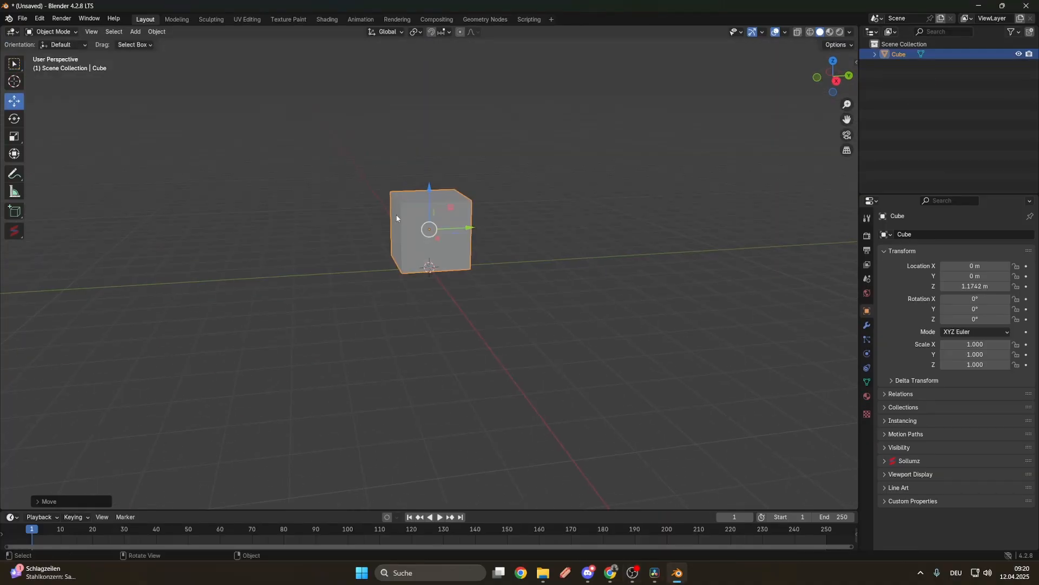
left_click(19, 135)
left_click_drag(463, 196, 455, 206)
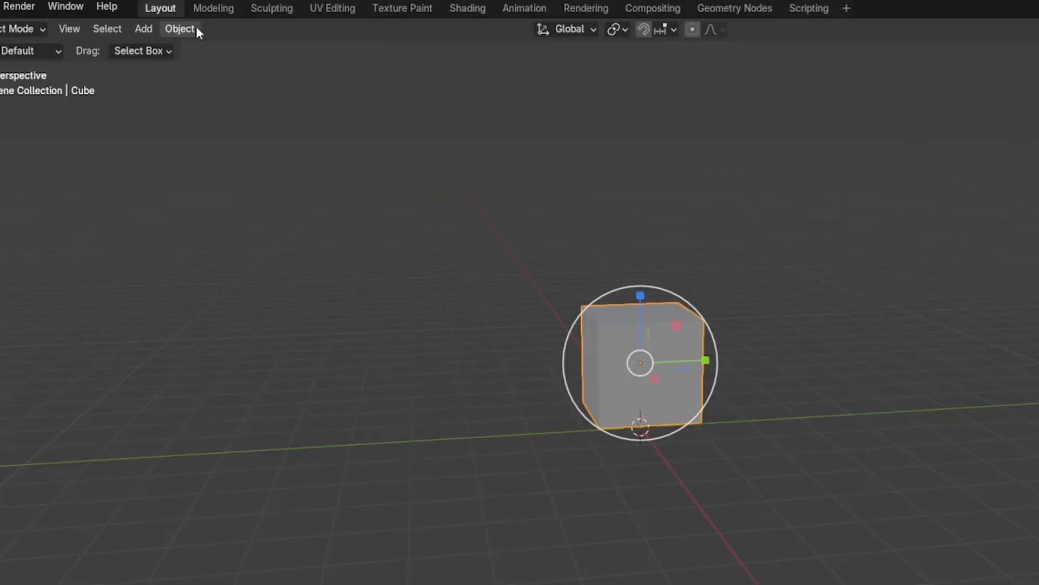
- Apply all transforms to the cube
left_click(164, 31)
mouse_move(216, 115)
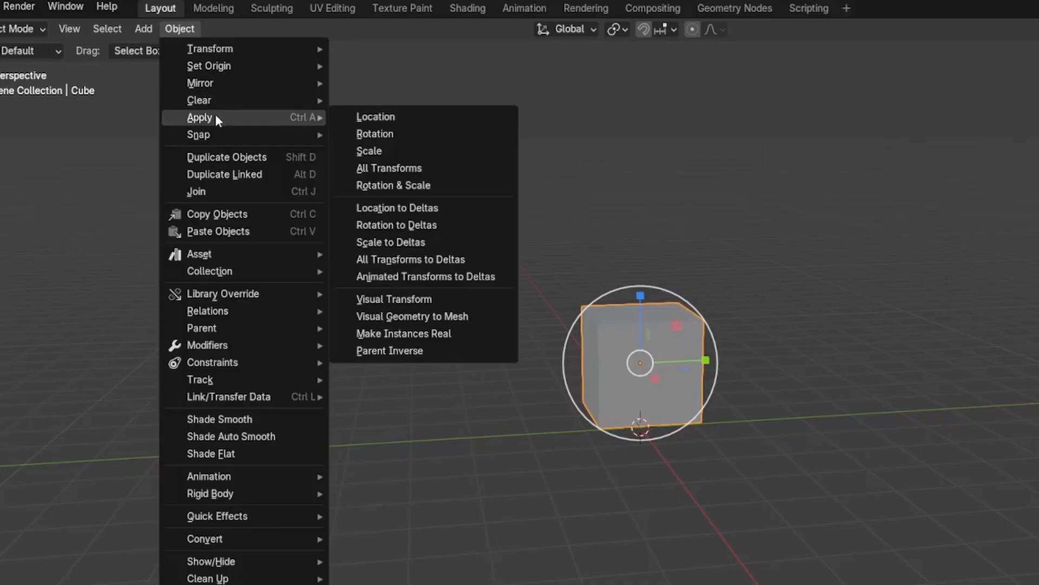
left_click(381, 160)
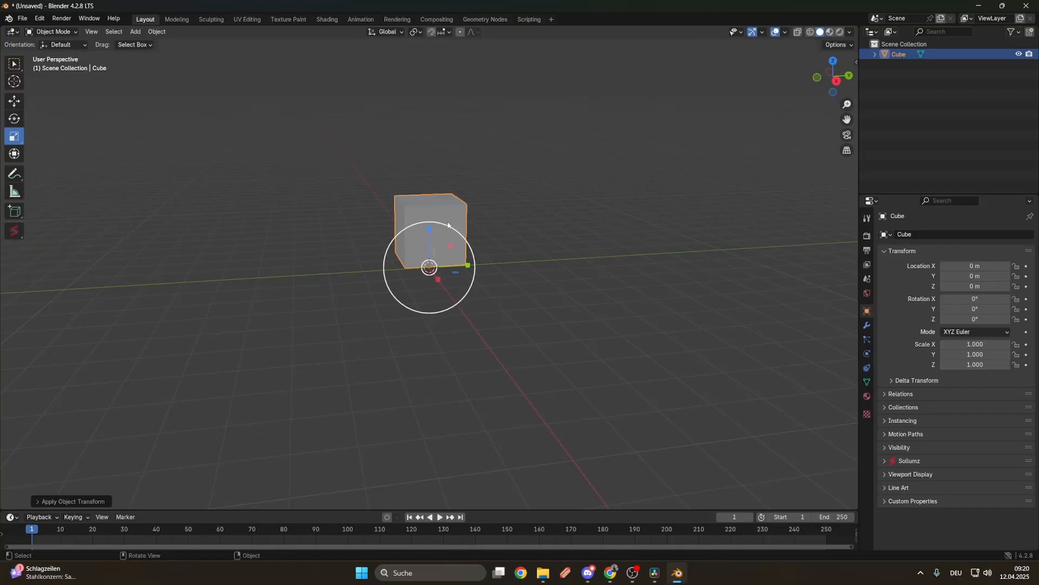
- Switch the viewport to Material Preview shading and rename the cube ntc_tutorial
scroll(440, 229, "up", 4)
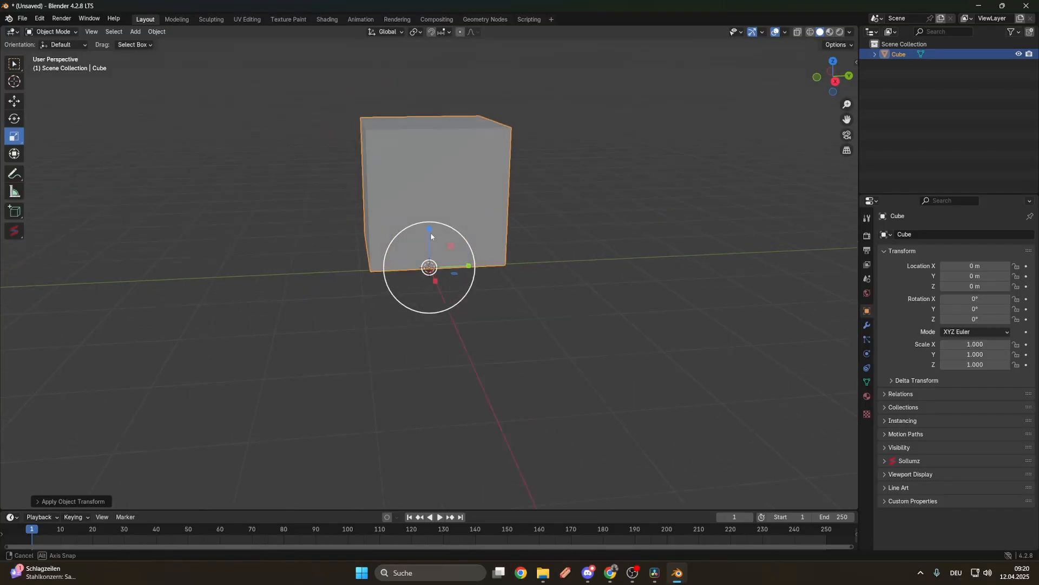
middle_click_drag(430, 232, 424, 243)
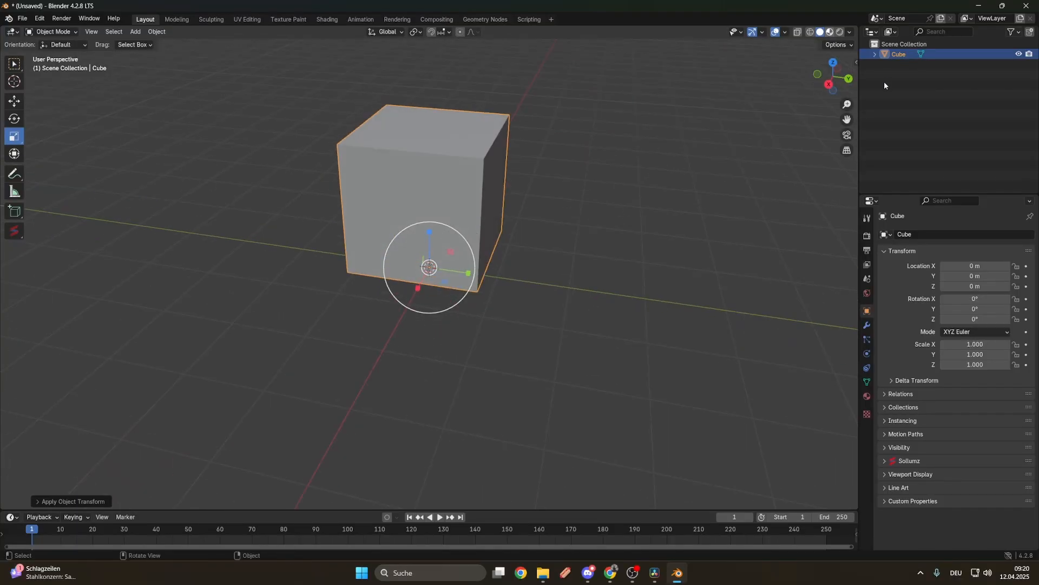
key("z")
double_click(903, 54)
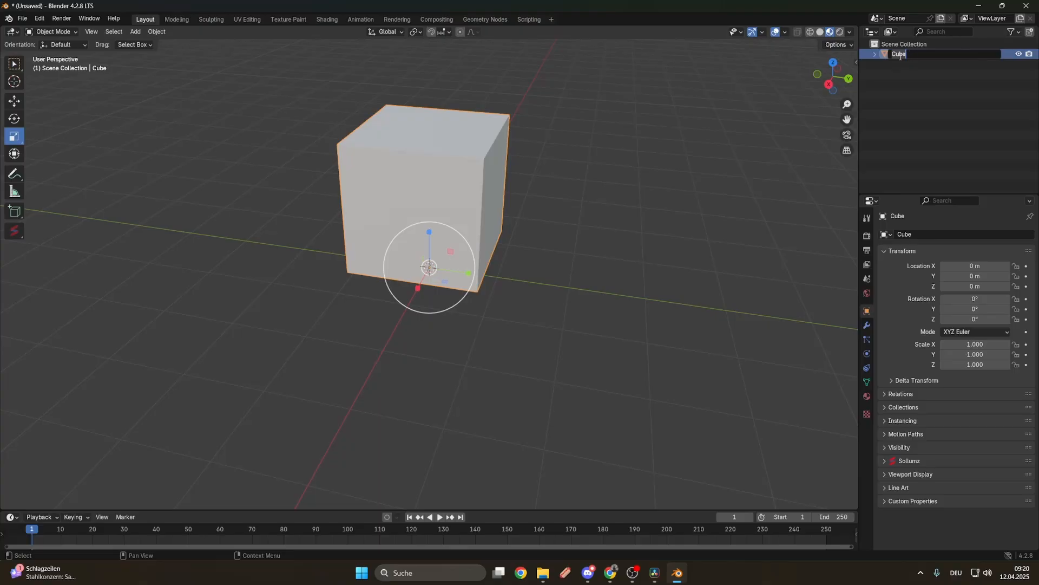
type("nto_tut")
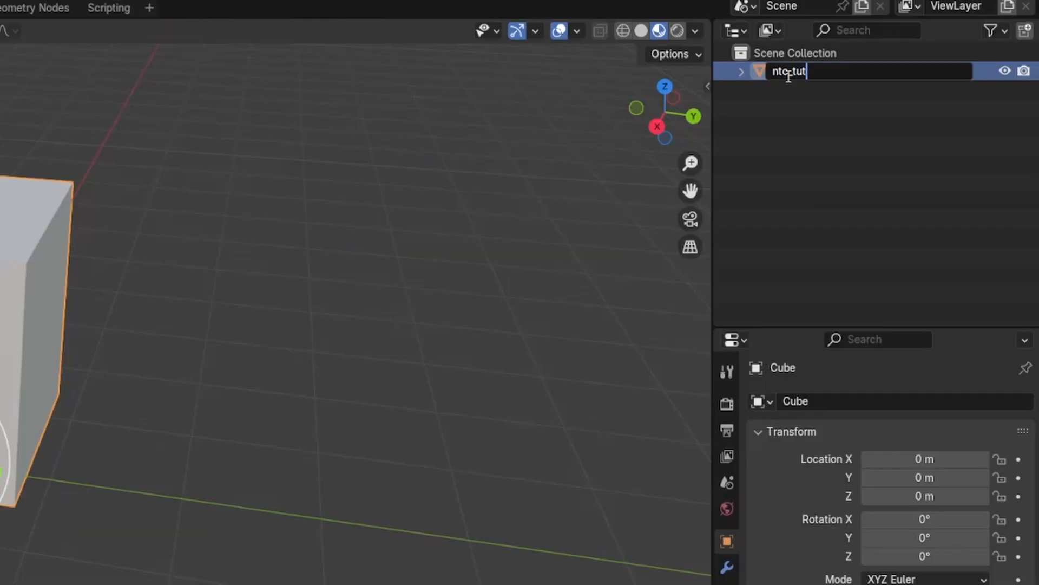
type("orial")
key("Return")
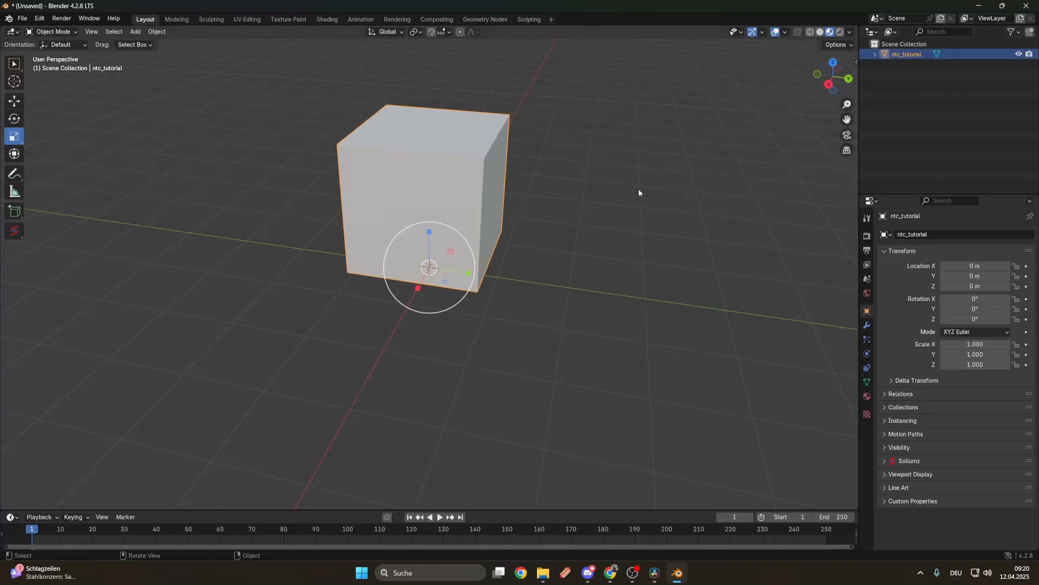
- Open the Sollumz Tools and set the Sollumz game to RDR 2
middle_click_drag(503, 282, 560, 203)
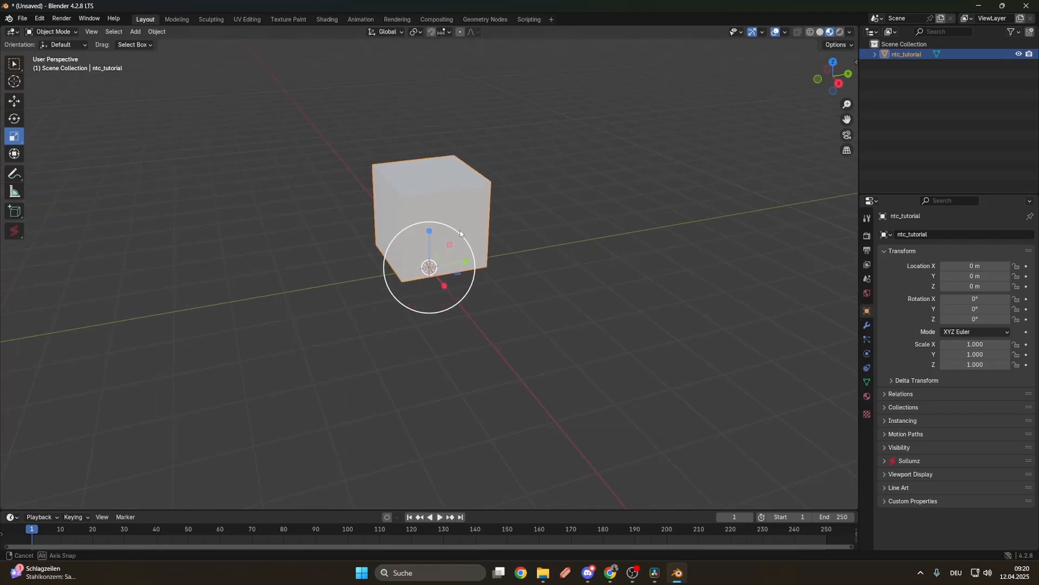
left_click(857, 62)
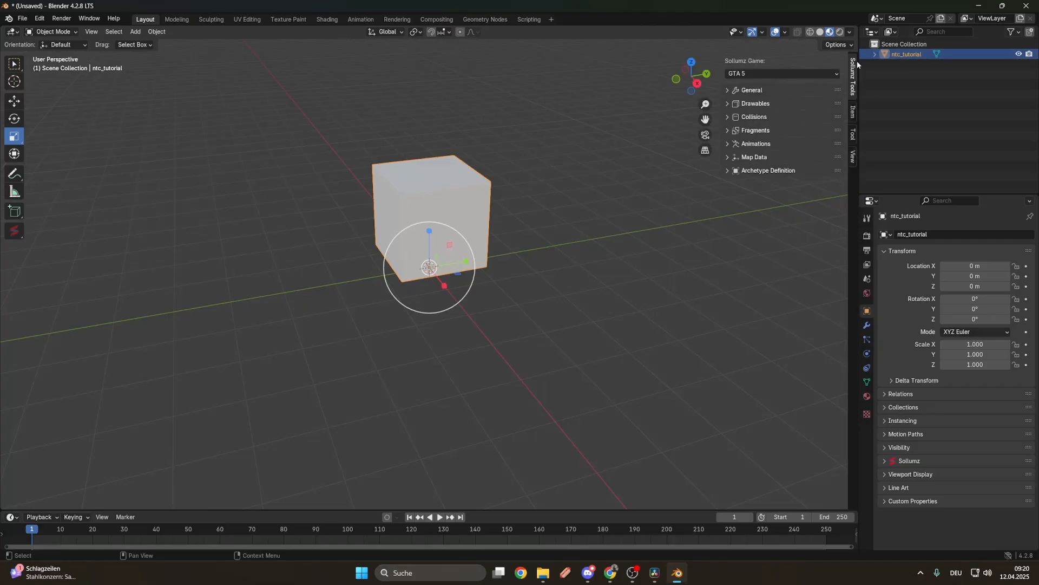
left_click(771, 75)
- Filter the Sollumz shader list by "standard" and create a STANDARD shader material on ntc_tutorial
left_click(728, 105)
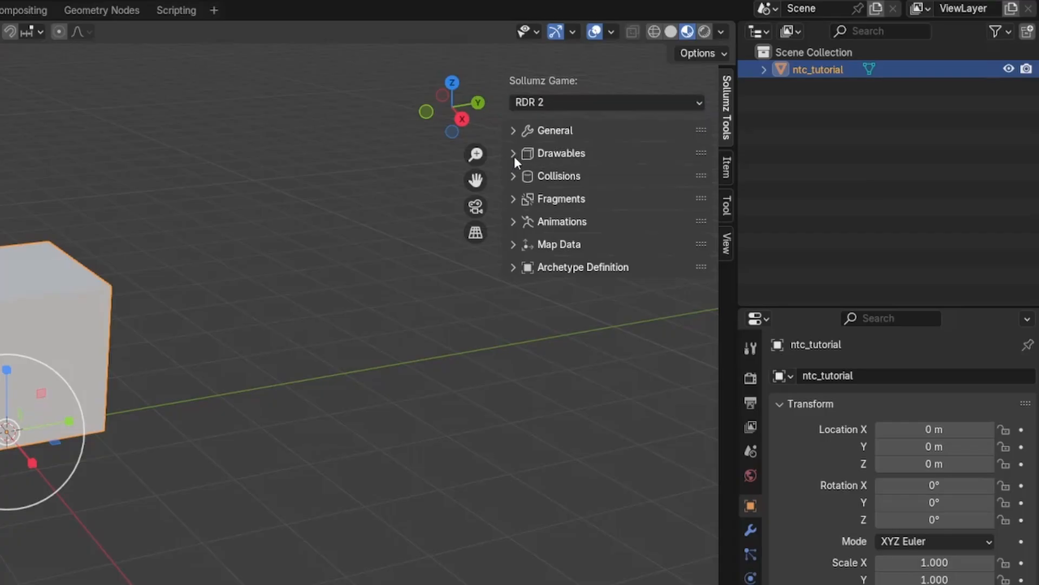
left_click(513, 155)
left_click(526, 196)
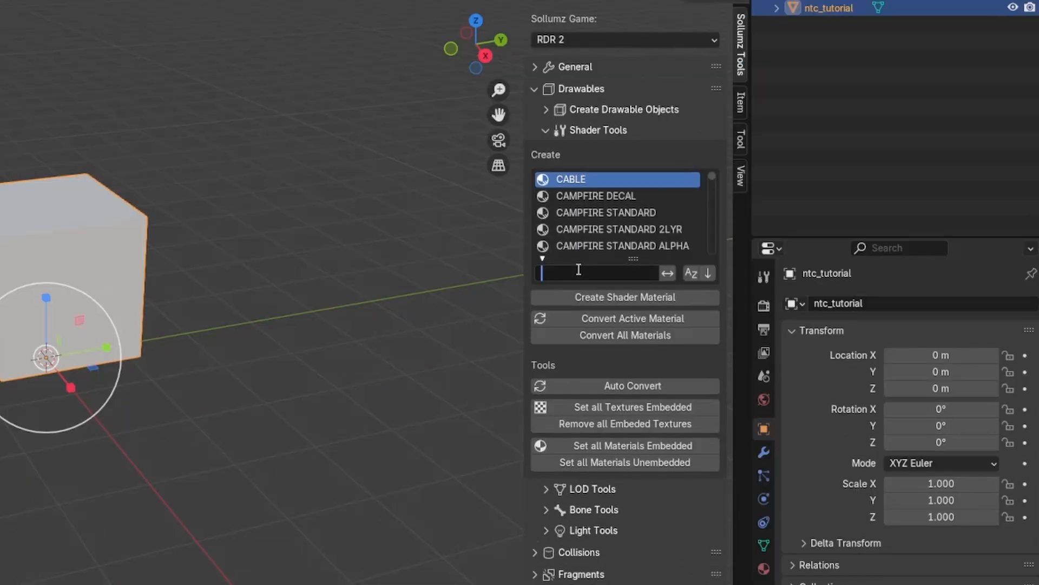
left_click(578, 271)
type("standard")
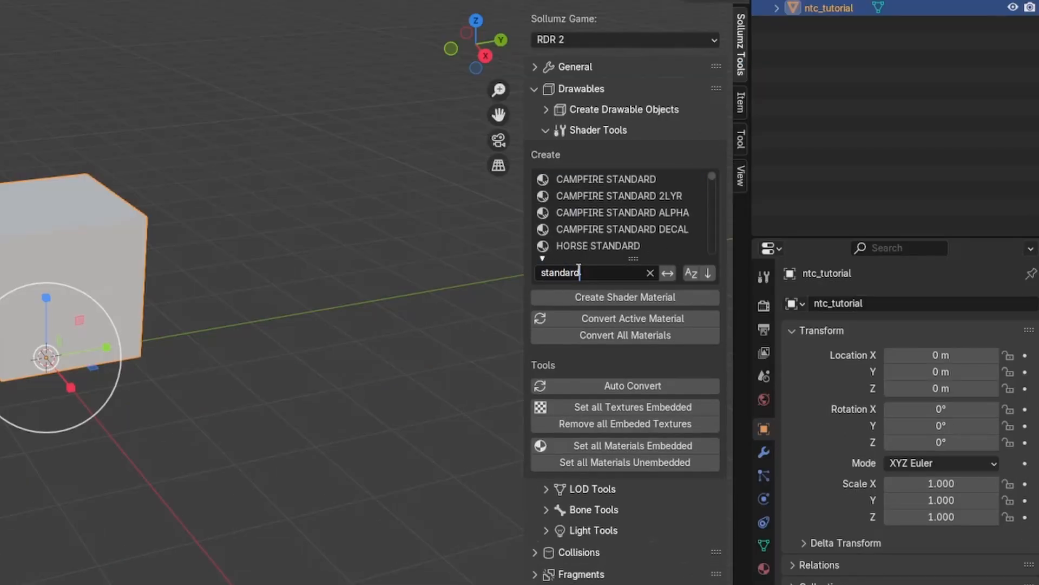
key("Return")
scroll(619, 222, "down", 8)
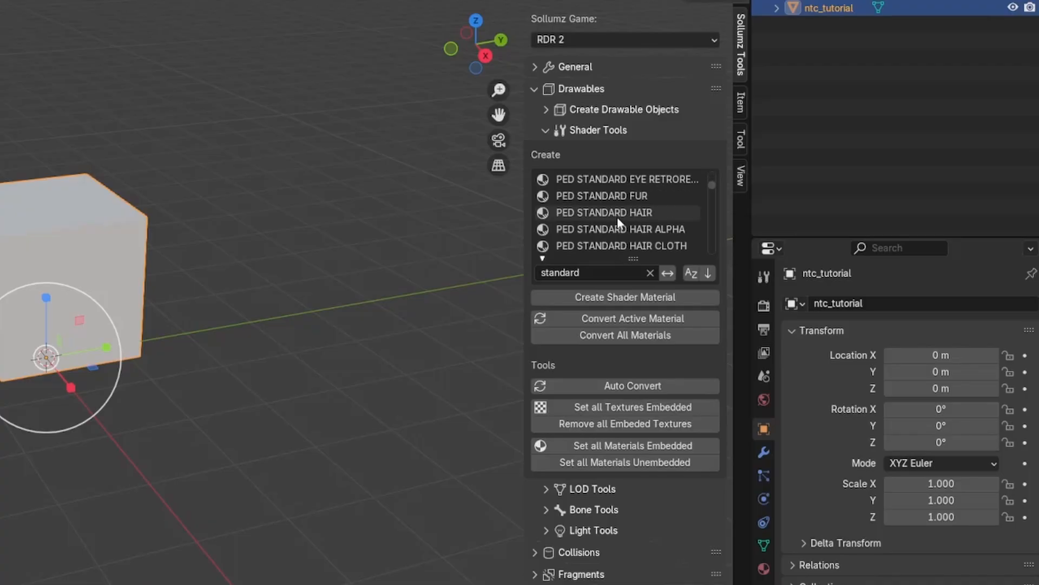
scroll(619, 222, "down", 5)
left_click(590, 197)
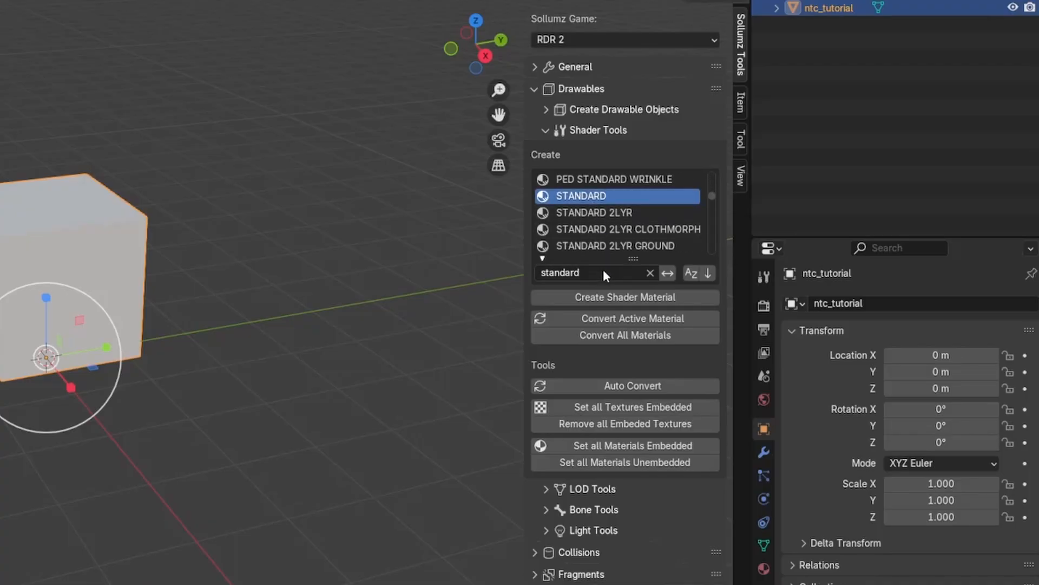
left_click(602, 299)
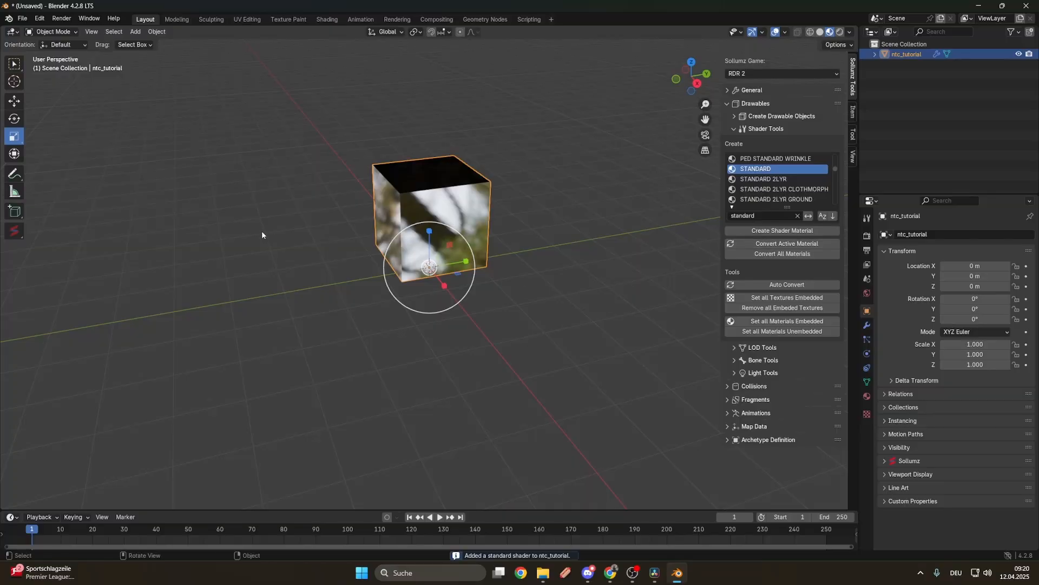
- In the Shading workspace, load the ann_fl_freight1_n… image from the Tex folder into the bump texture node with Non-Color colour space
middle_click_drag(261, 231, 319, 222)
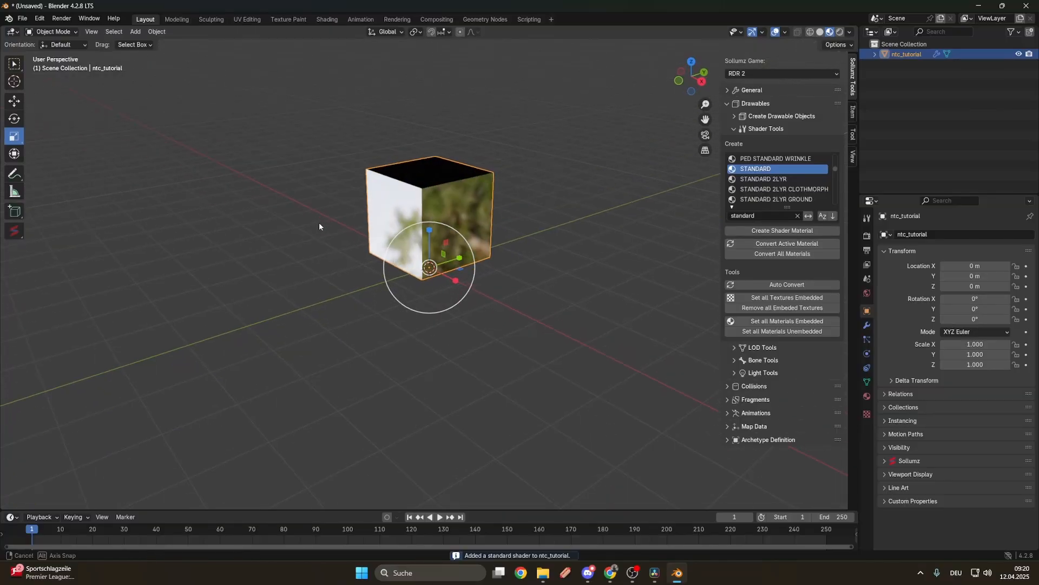
left_click(327, 20)
scroll(378, 440, "up", 3)
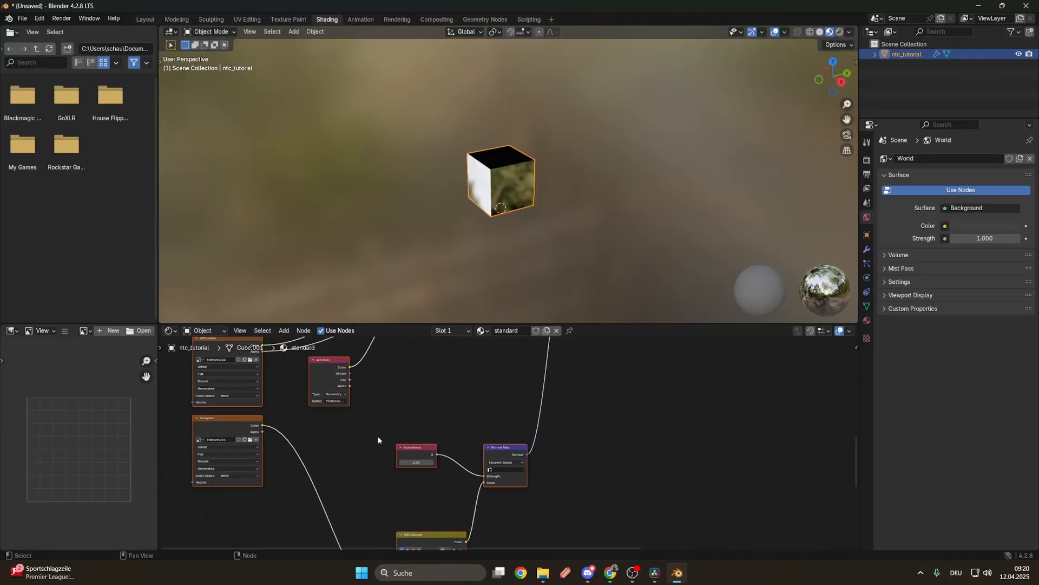
middle_click_drag(378, 439, 535, 439)
scroll(535, 438, "up", 1)
left_click(388, 402)
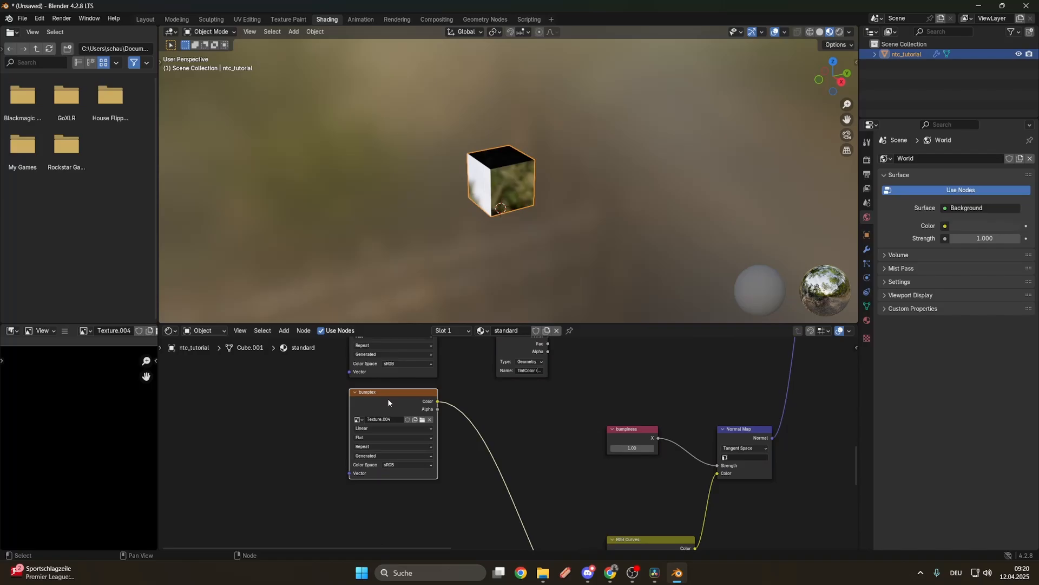
left_click(423, 420)
left_click(303, 403)
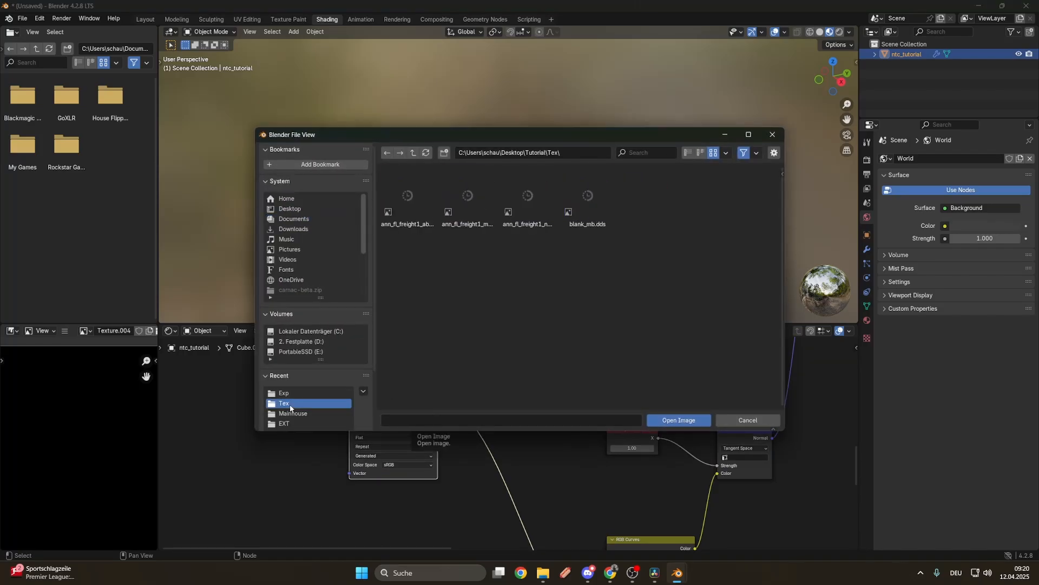
double_click(527, 203)
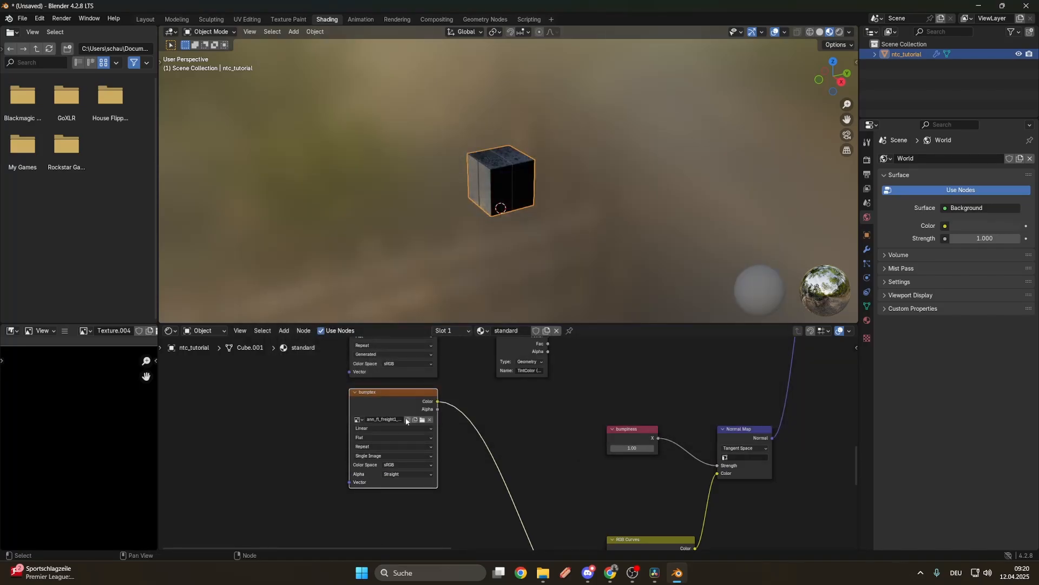
left_click(402, 464)
left_click(487, 427)
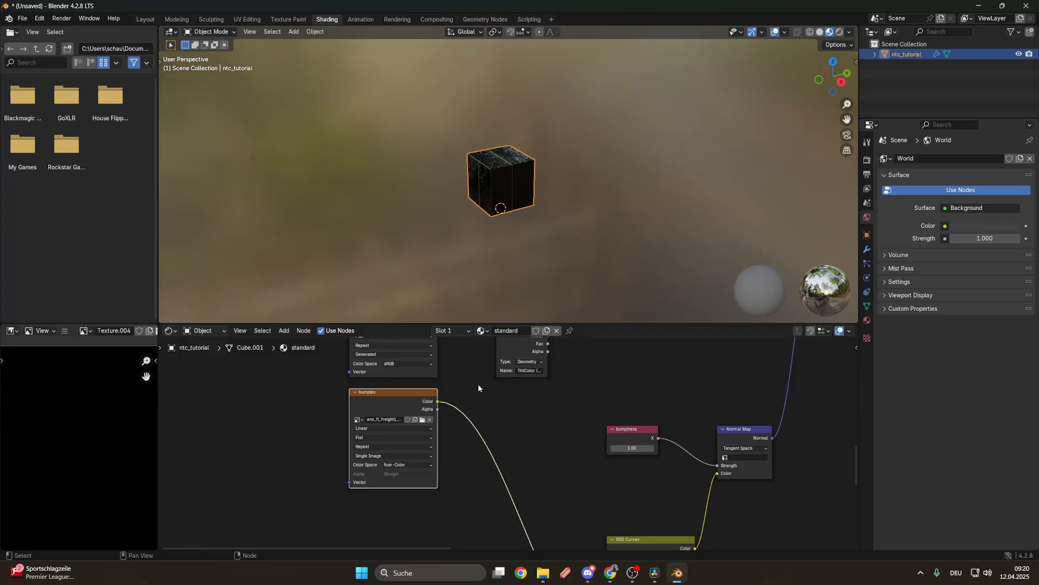
- Load the wood albedo image ann_fl_freight1_ab… from the Tex folder into the diffuse texture node
middle_click_drag(465, 361, 488, 437)
left_click(427, 375)
left_click(444, 393)
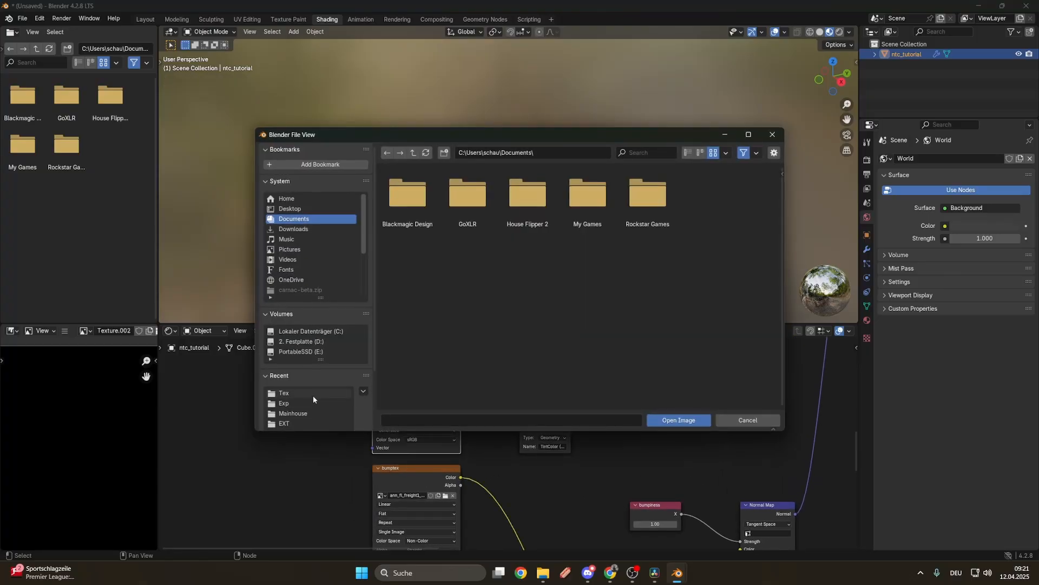
double_click(407, 192)
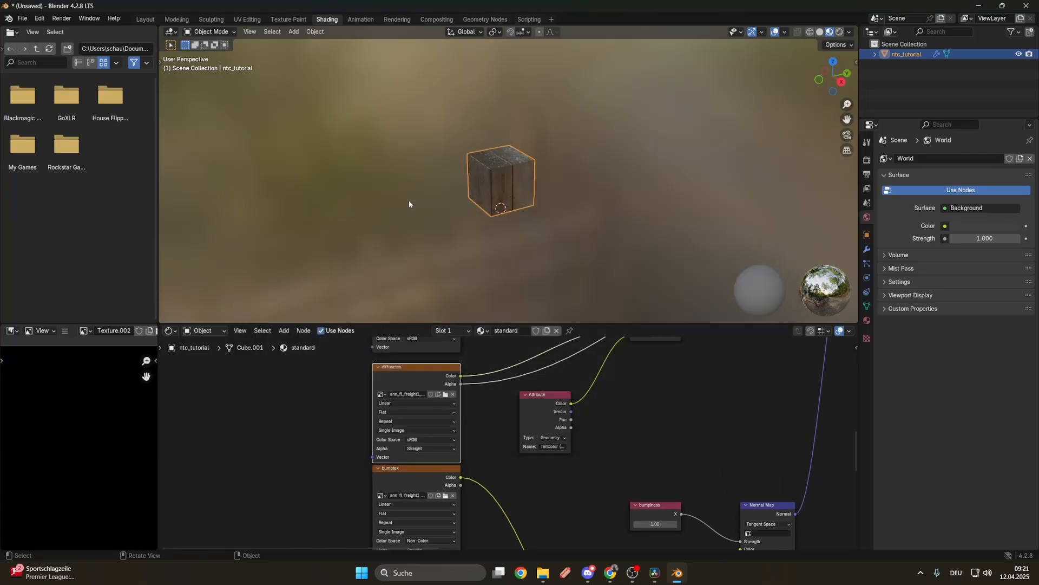
- Load the ann_fl_freight1_m… image from the Tex folder into the first specular texture node and set its colour space to Non-Color
middle_click_drag(464, 416, 469, 505)
left_click(428, 359)
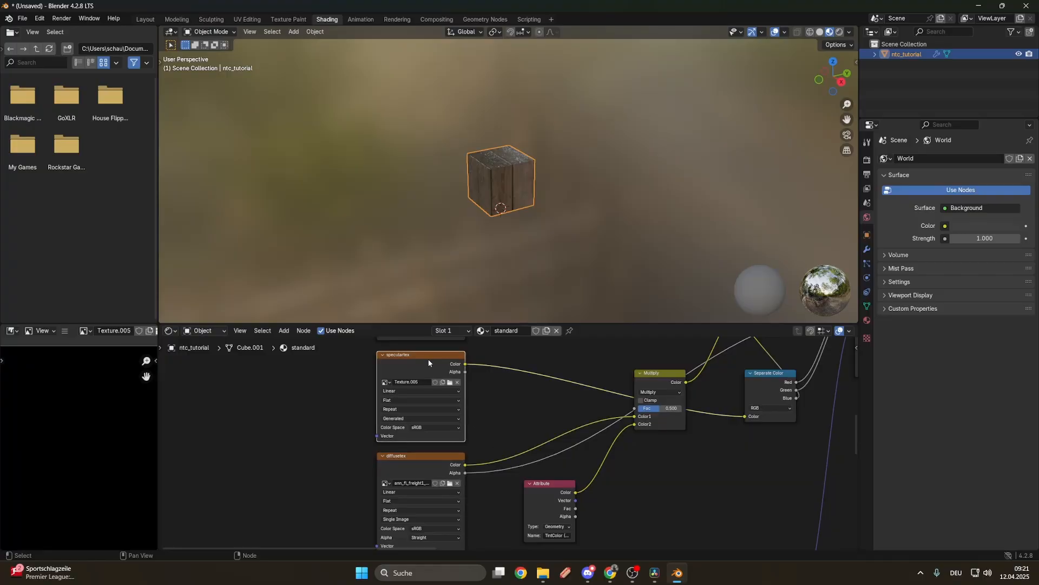
left_click(451, 383)
left_click(295, 393)
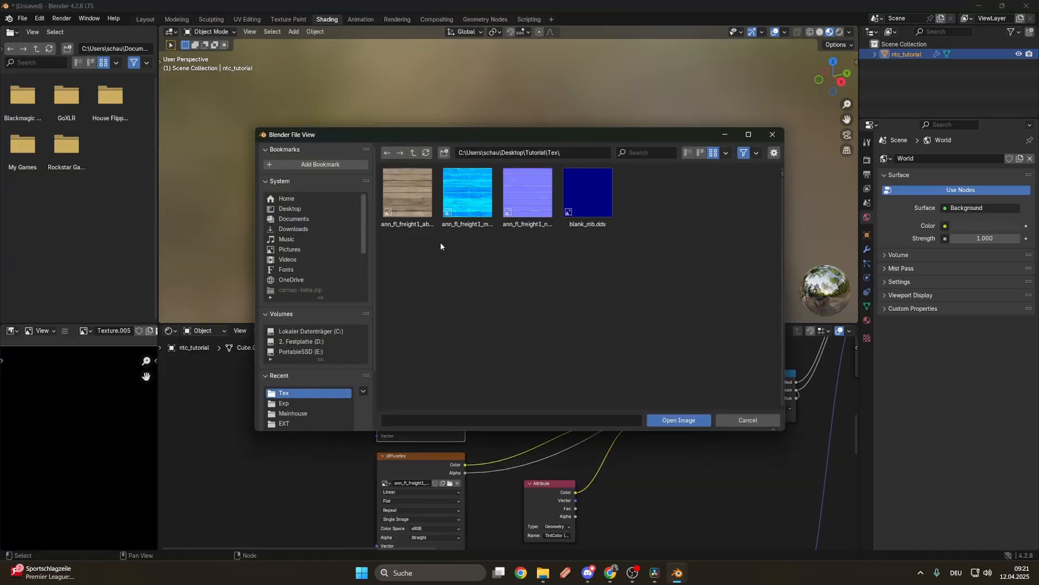
double_click(476, 195)
left_click(427, 428)
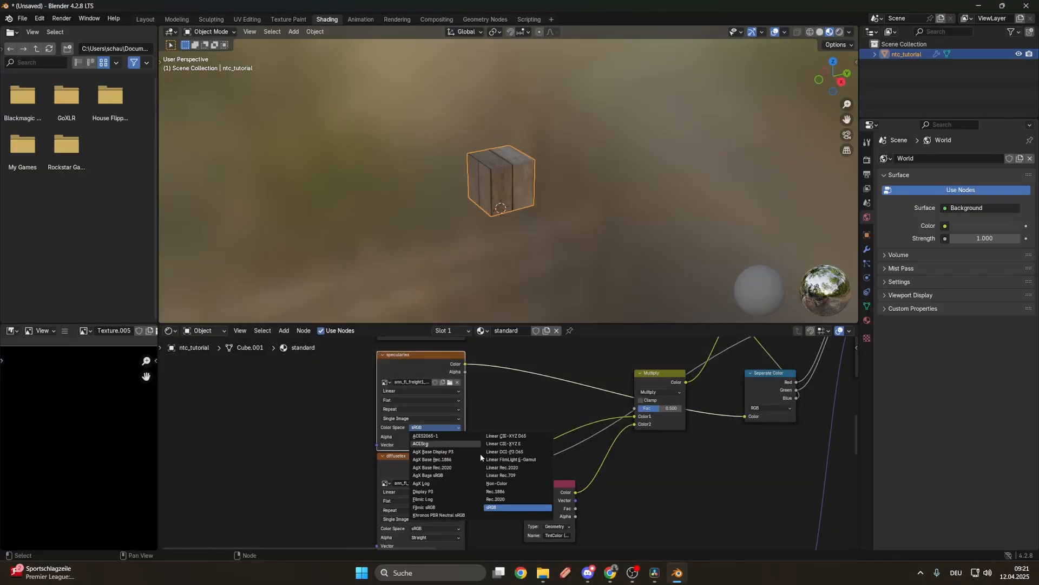
left_click(503, 484)
- Load blank_mb.dds from the Tex folder into the second specular texture node
scroll(483, 404, "down", 5)
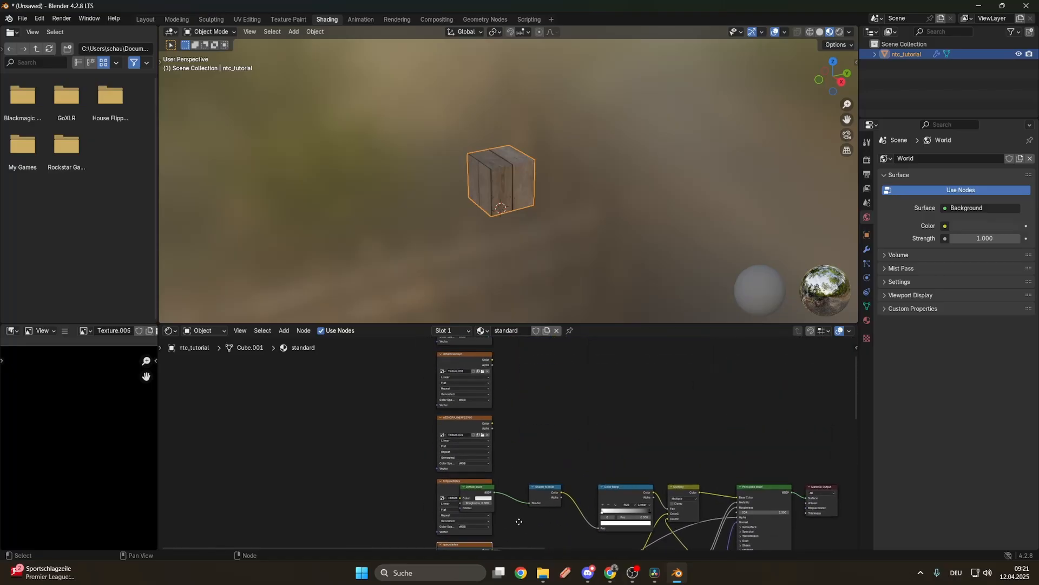
scroll(488, 411, "up", 3)
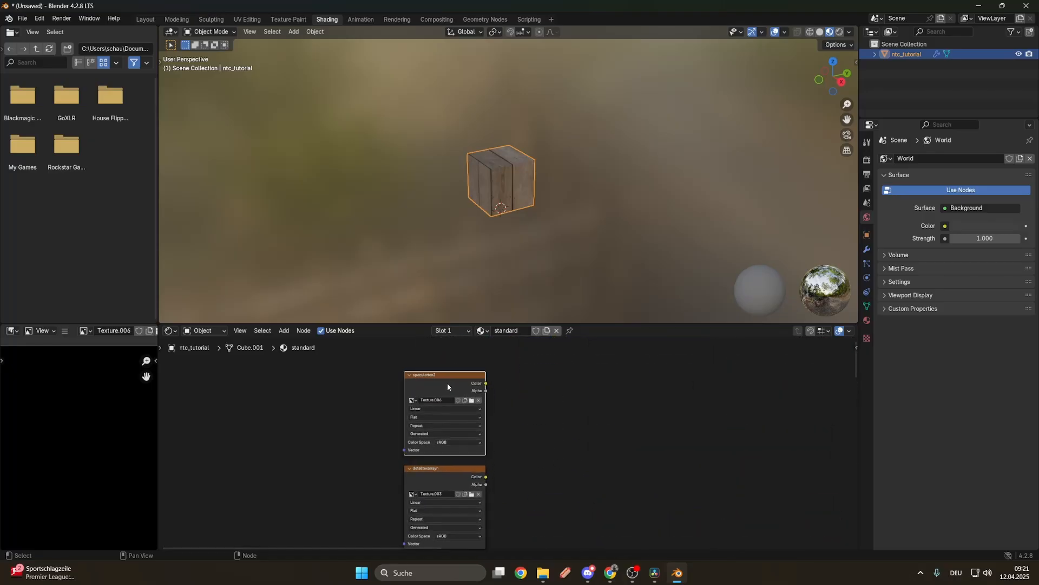
left_click(472, 403)
left_click(340, 393)
double_click(582, 200)
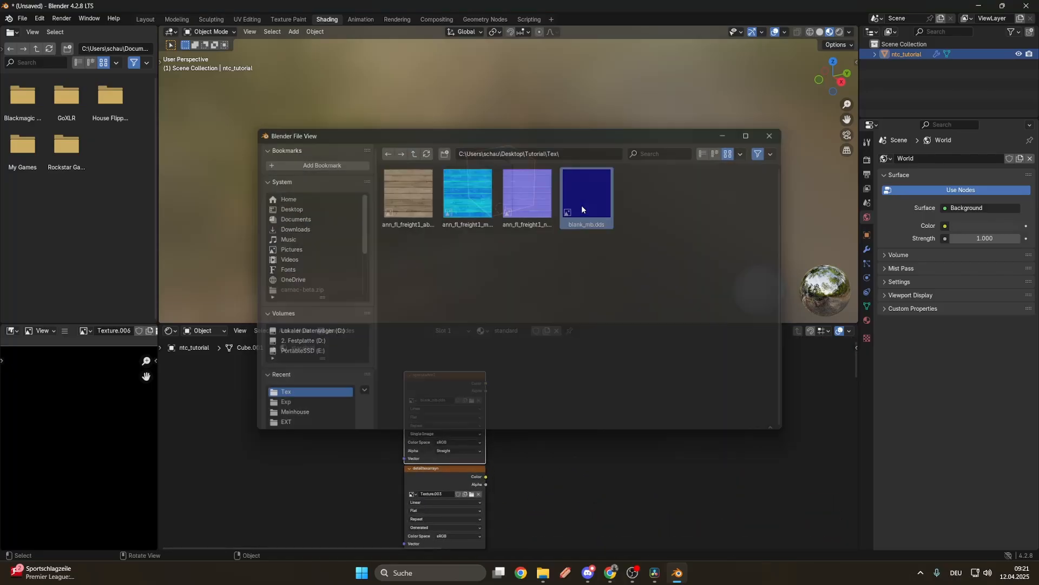
- Return to the Layout workspace and convert the cube to a drawable with Auto-Embed Collision and Center to Selection enabled
left_click(145, 19)
scroll(486, 266, "up", 3)
mouse_move(517, 272)
middle_mouse_down()
mouse_move(487, 271)
mouse_move(536, 254)
middle_mouse_up()
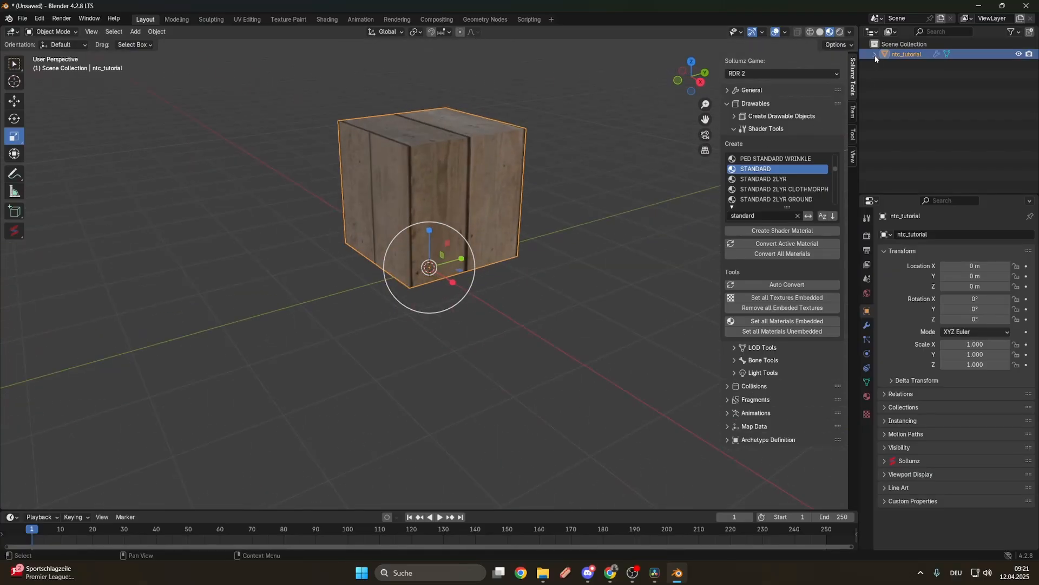
scroll(768, 184, "down", 2)
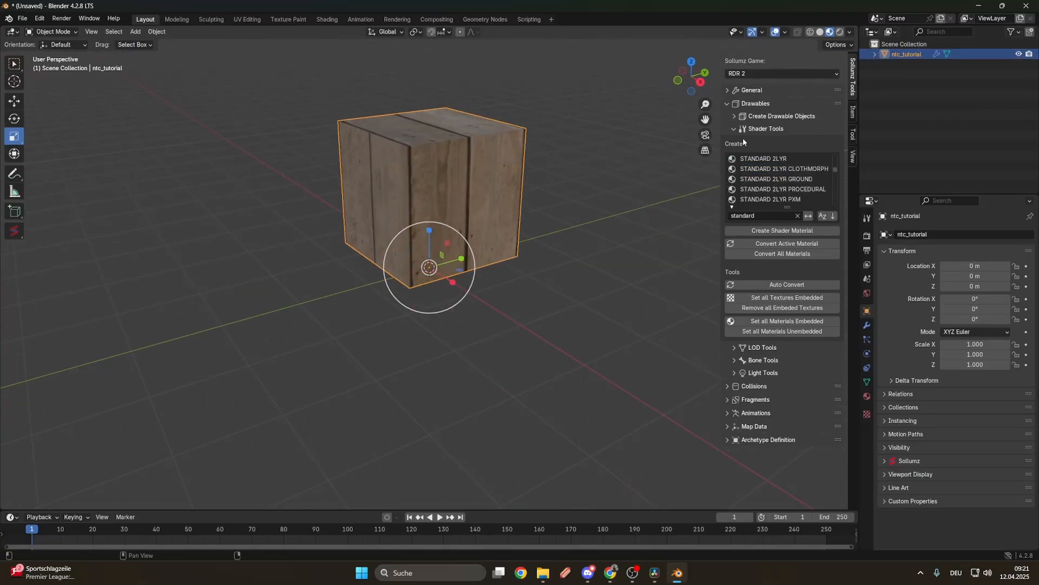
left_click(734, 117)
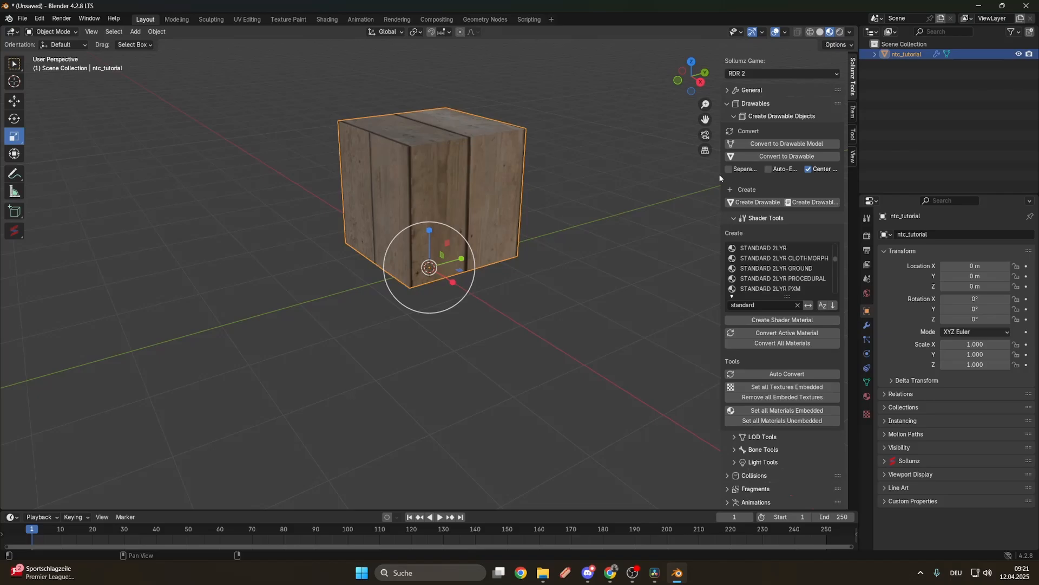
left_click_drag(721, 176, 602, 178)
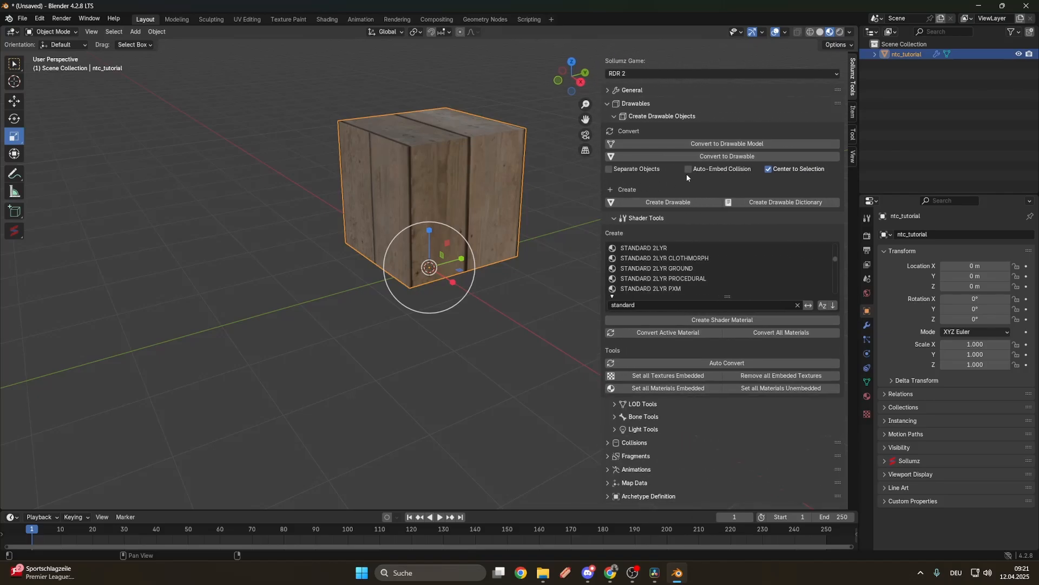
left_click(720, 157)
- Expand the ntc_tutorial hierarchy down to the collision's poly_mesh and remove its standard material slot
left_click(874, 54)
left_click(885, 65)
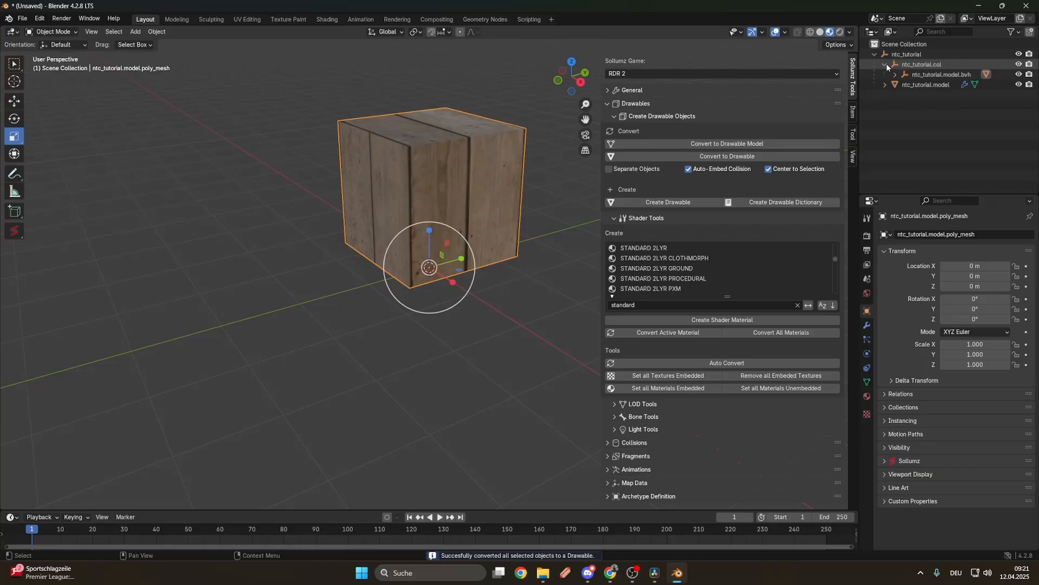
left_click(895, 75)
left_click(904, 84)
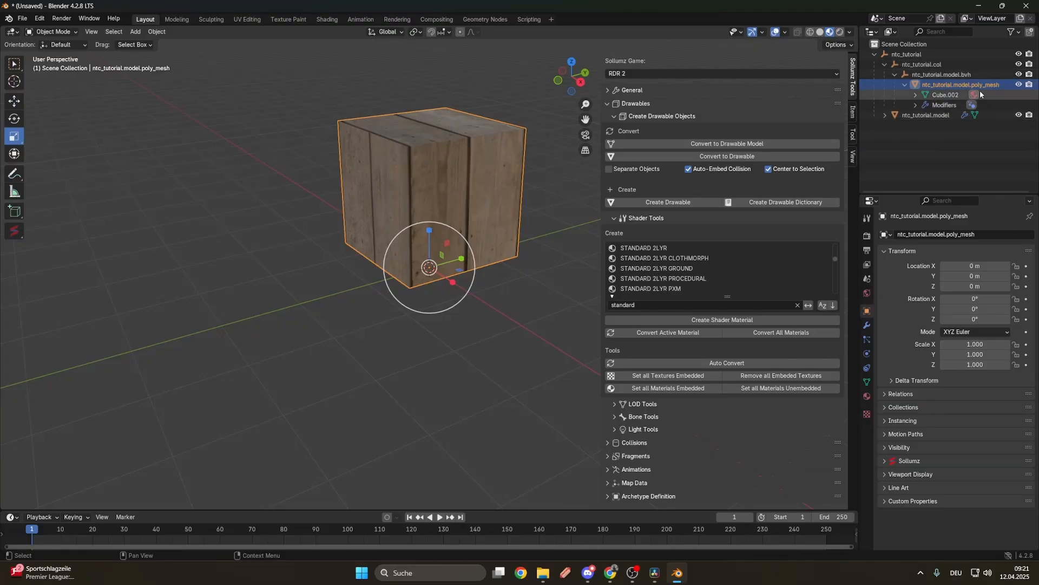
left_click(868, 396)
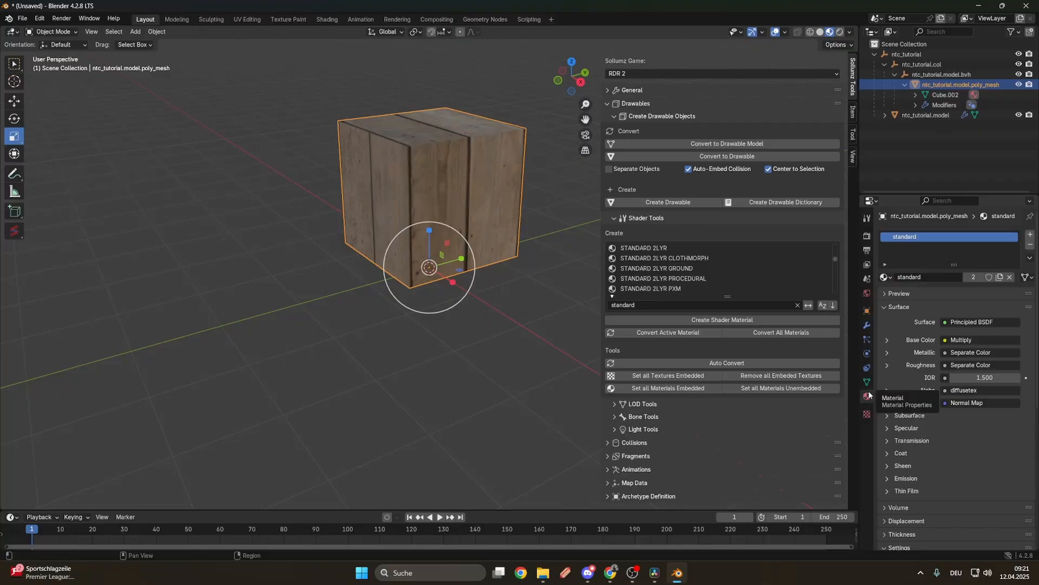
left_click(1031, 245)
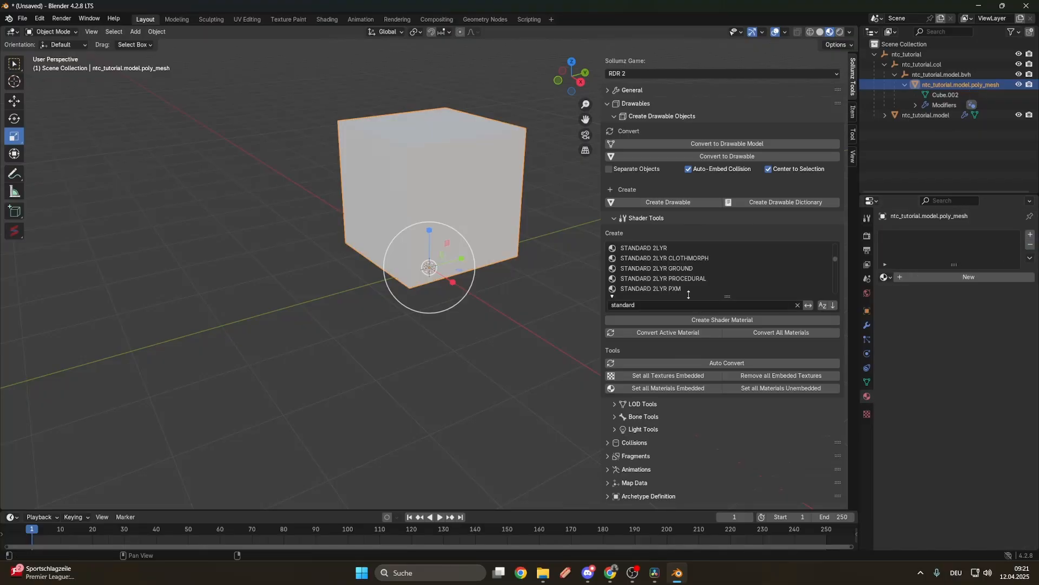
- Find the Wood Solid Large collision material by filtering for wood, and create it on the poly_mesh
left_click(617, 218)
left_click(608, 269)
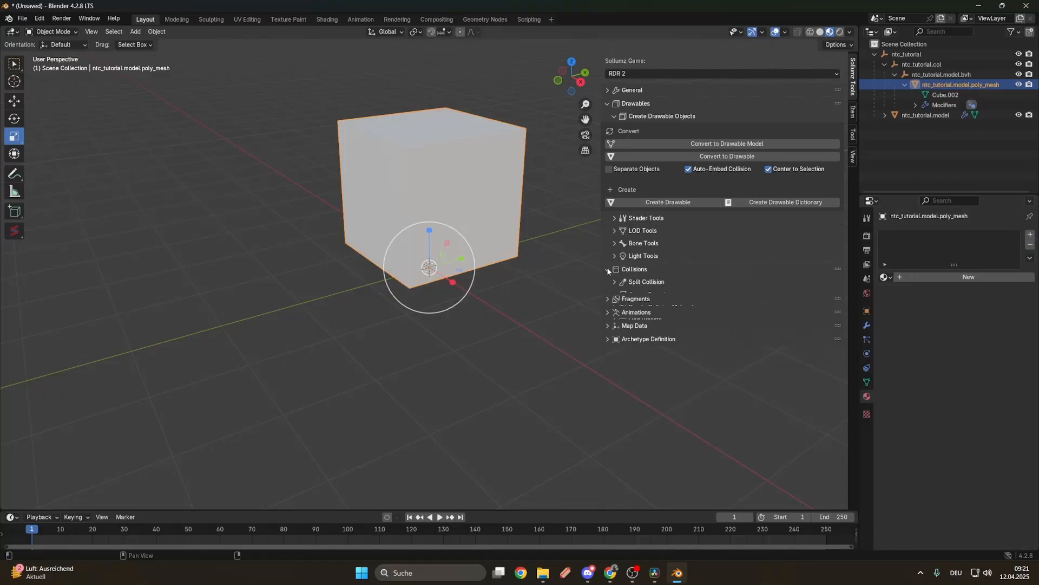
left_click(614, 307)
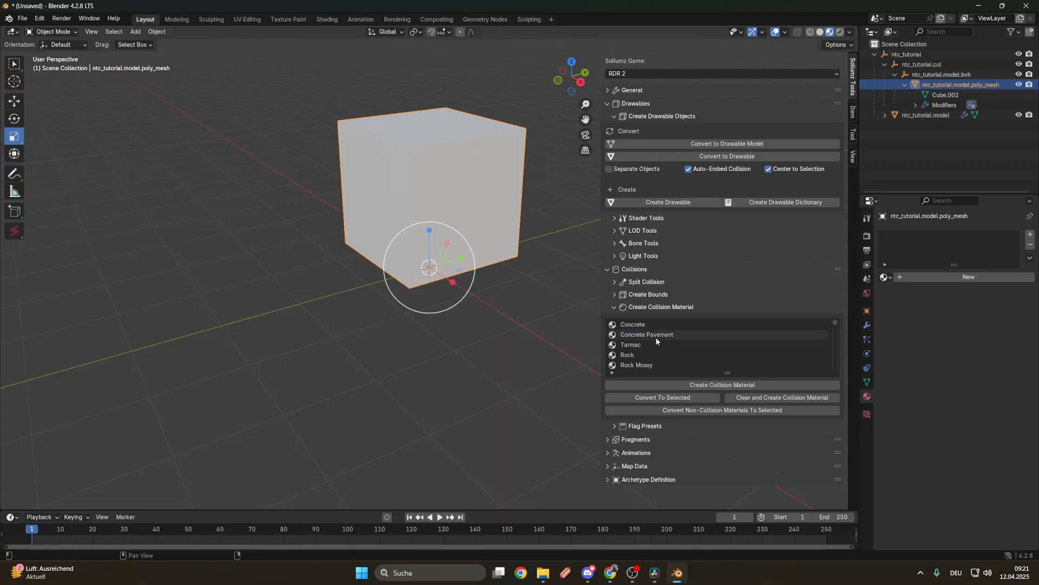
left_click(632, 380)
type("wood")
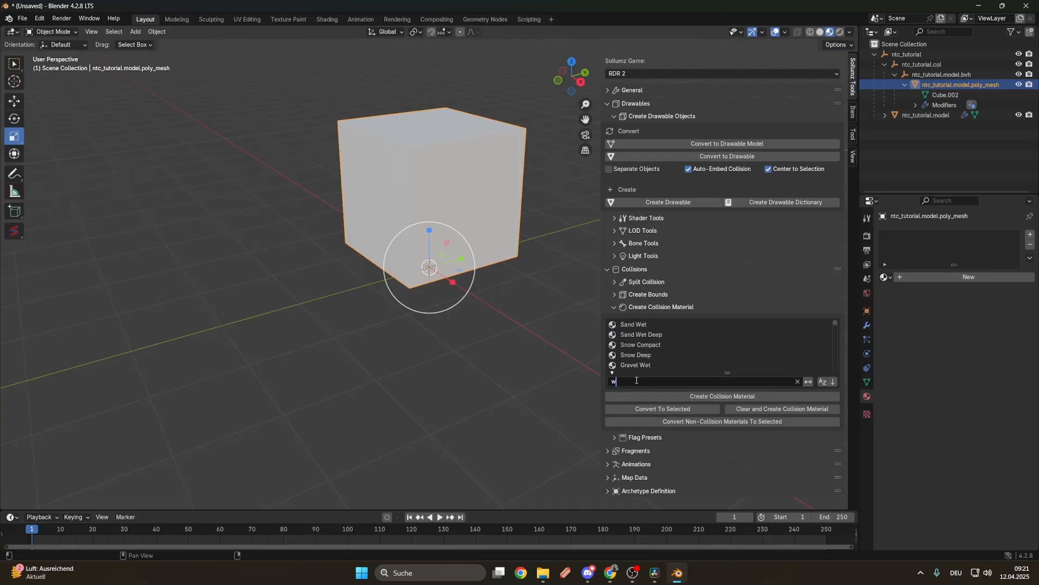
key("Return")
scroll(672, 350, "down", 2)
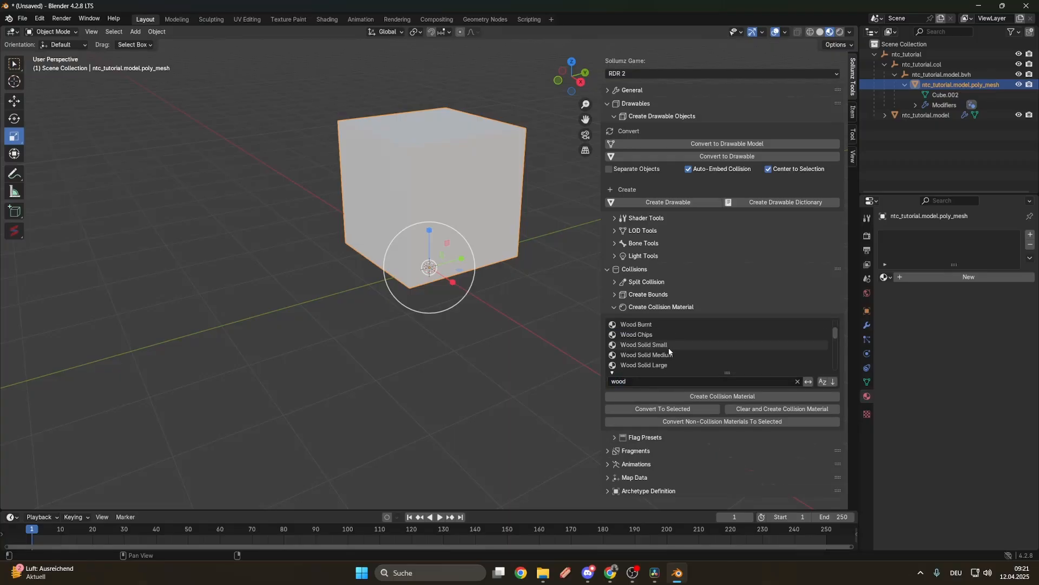
scroll(669, 352, "down", 1)
left_click(670, 354)
left_click(695, 397)
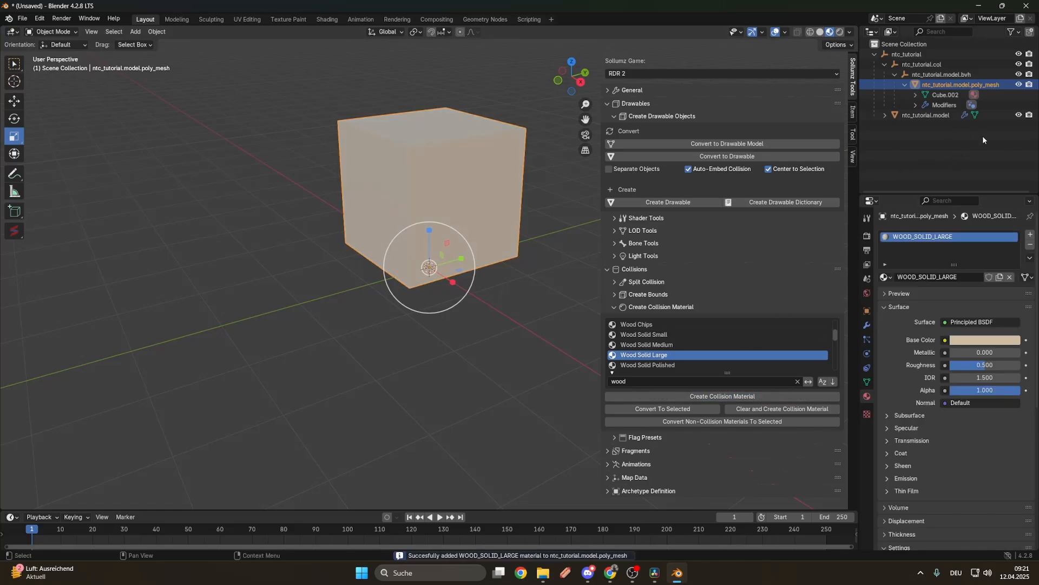
- Apply the [RDR] General (Default) collision flag preset to ntc_tutorial.model.bvh
left_click(977, 75)
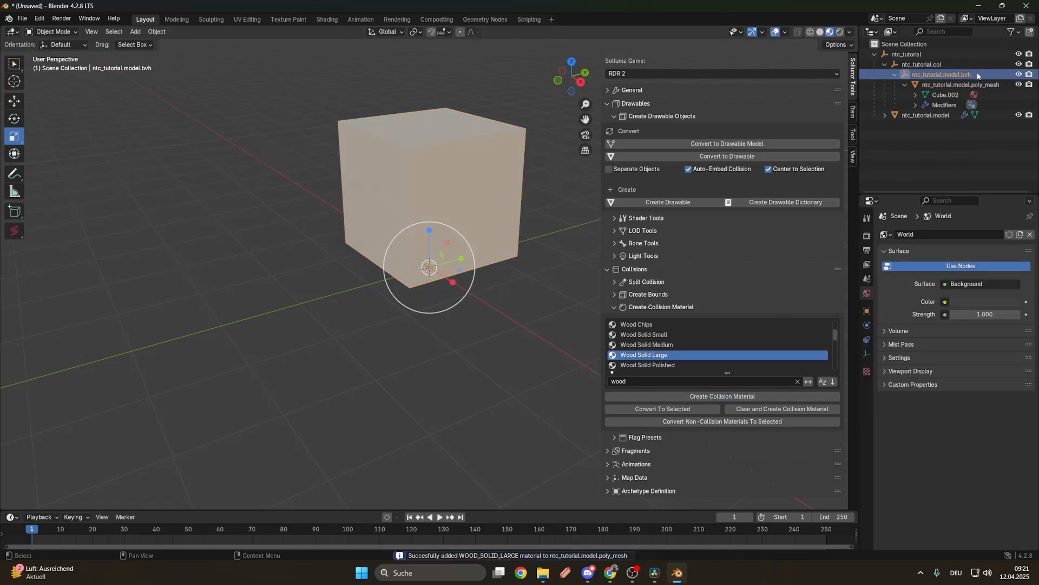
left_click(612, 438)
scroll(684, 436, "down", 3)
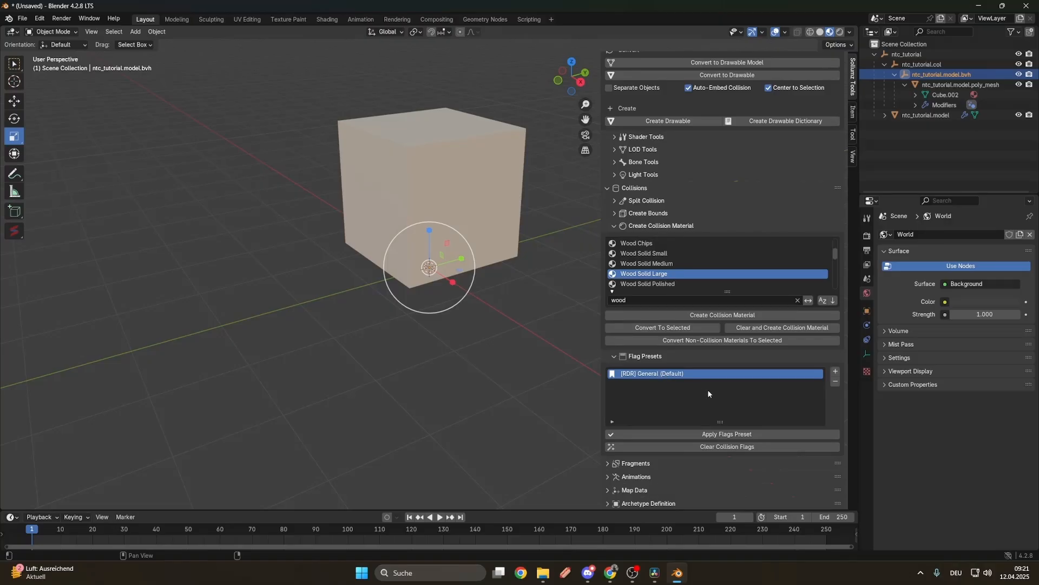
left_click(727, 435)
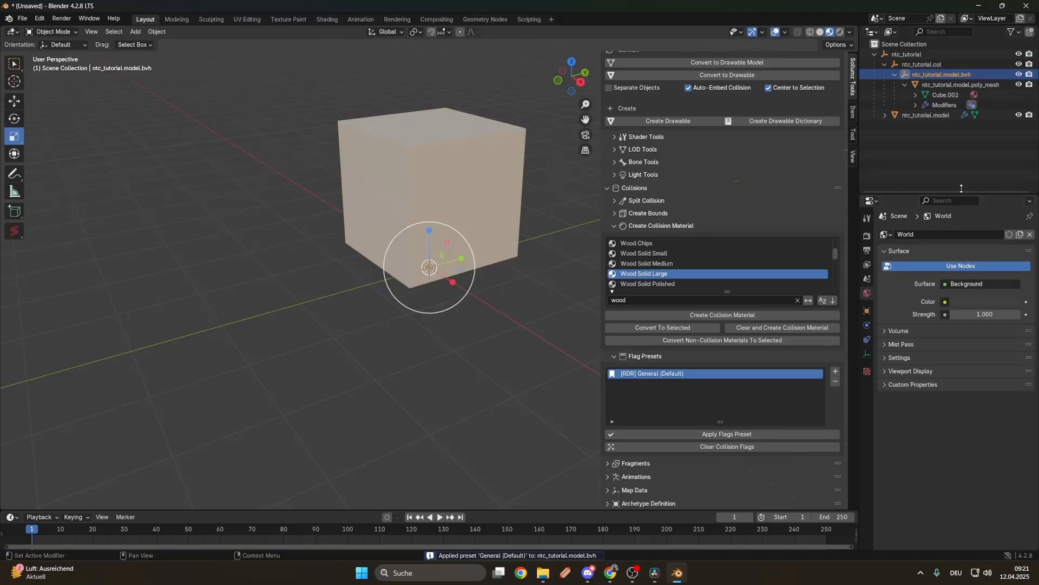
- Select the top-level ntc_tutorial drawable and export it to the Exp folder as ntc_tutorial.ydr.xml
left_click(910, 54)
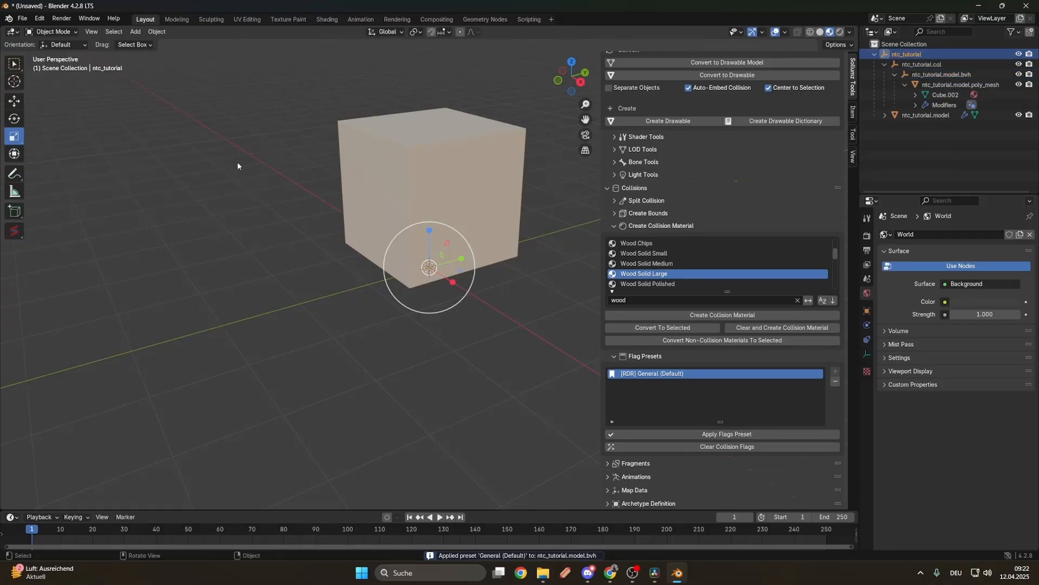
left_click(23, 18)
mouse_move(49, 175)
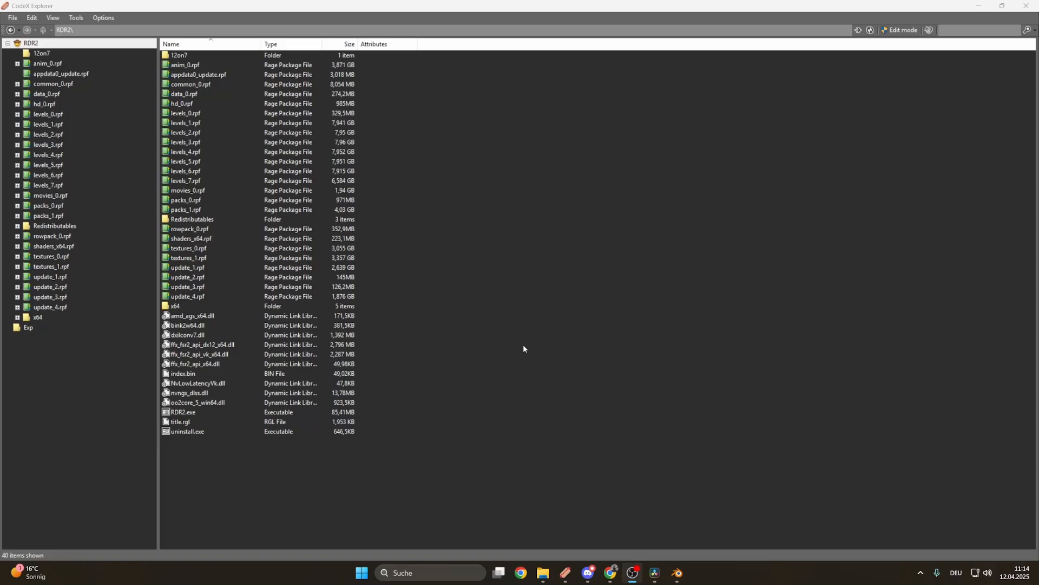
- Switch to CodeX Explorer and open the Exp folder inside Desktop\Tutorial
left_click(13, 17)
left_click(14, 17)
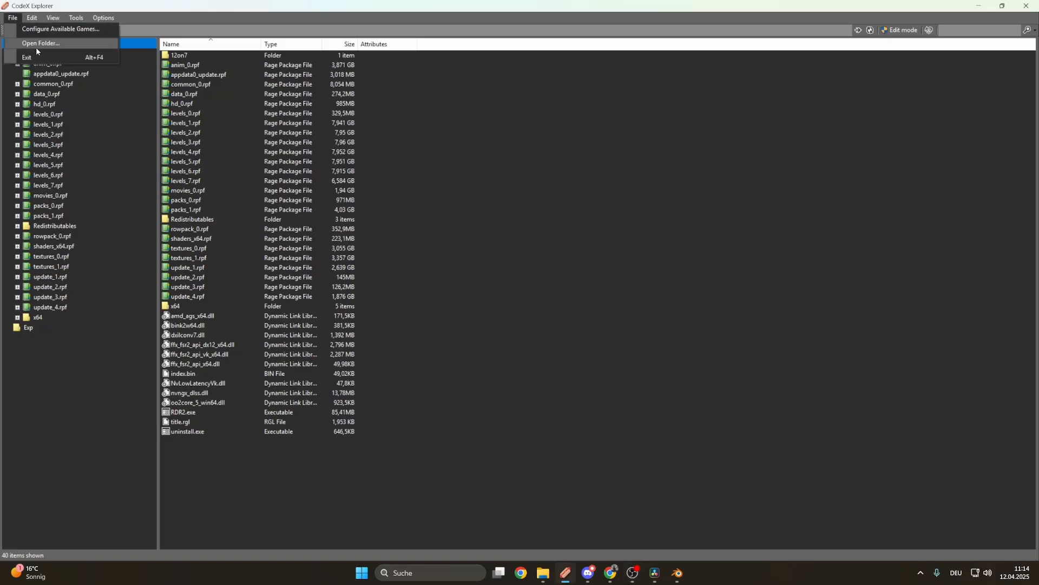
left_click(46, 43)
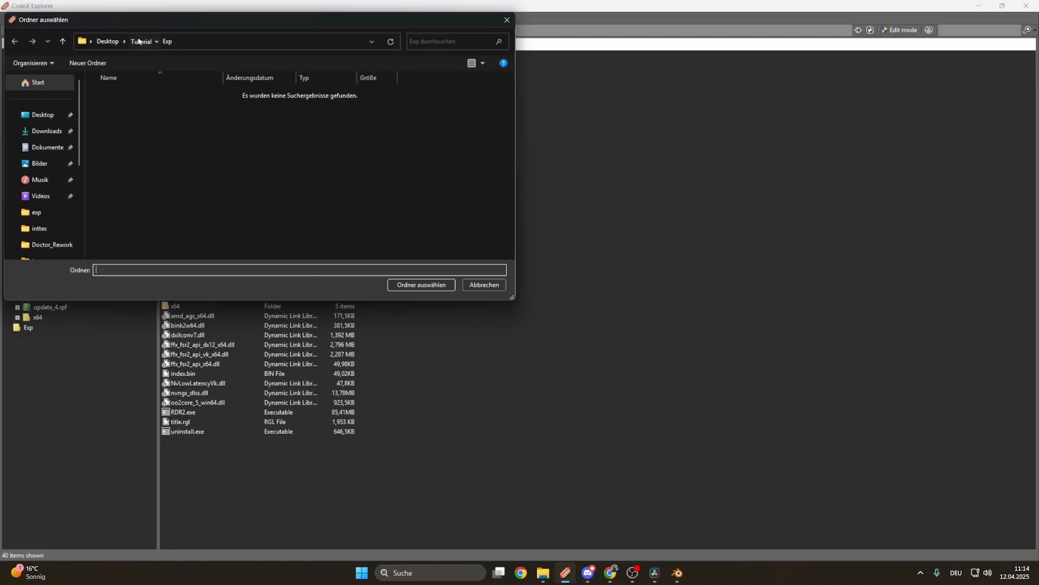
left_click(140, 41)
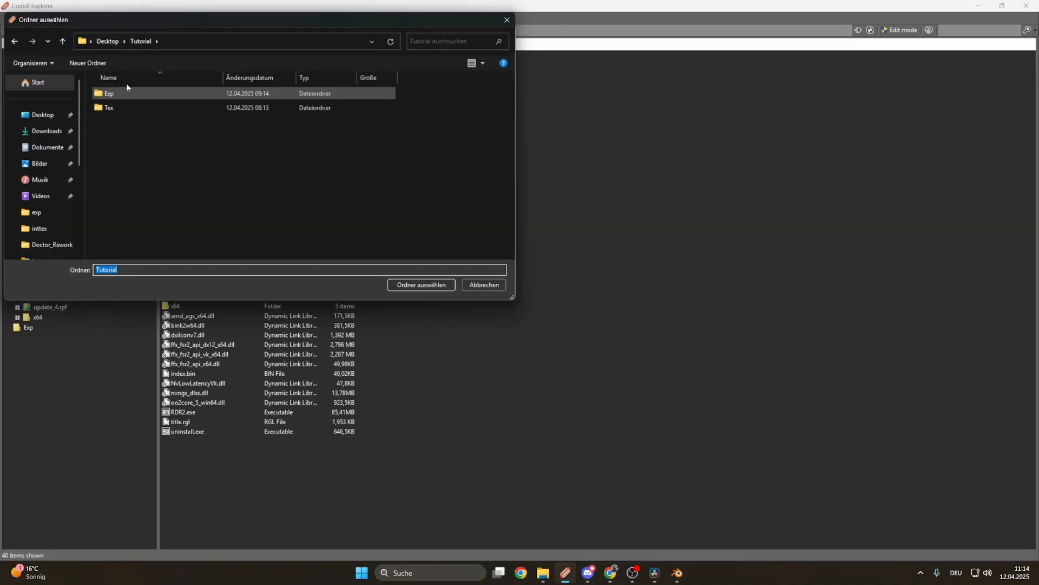
left_click(111, 94)
double_click(110, 94)
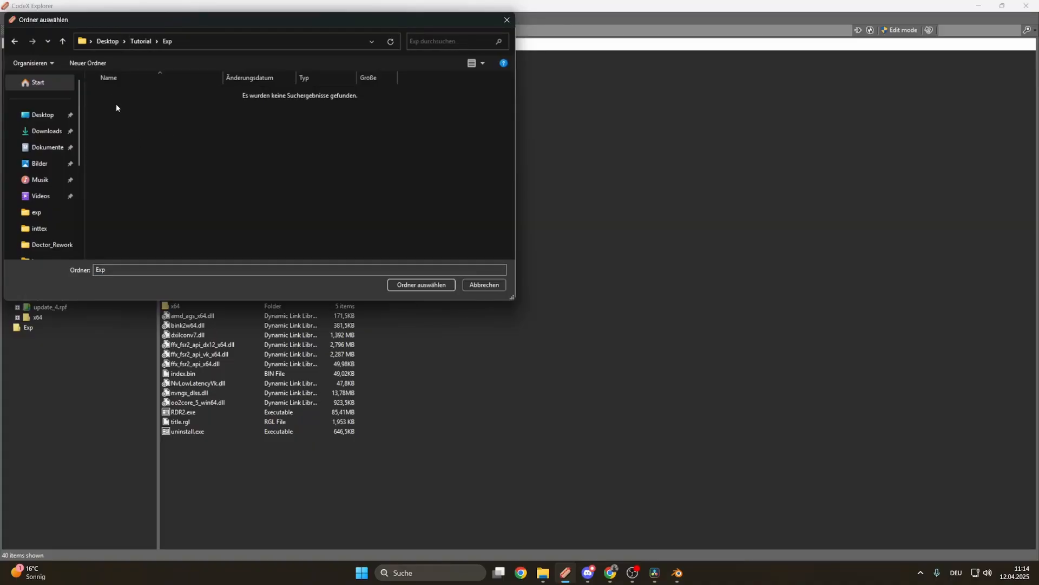
left_click(421, 285)
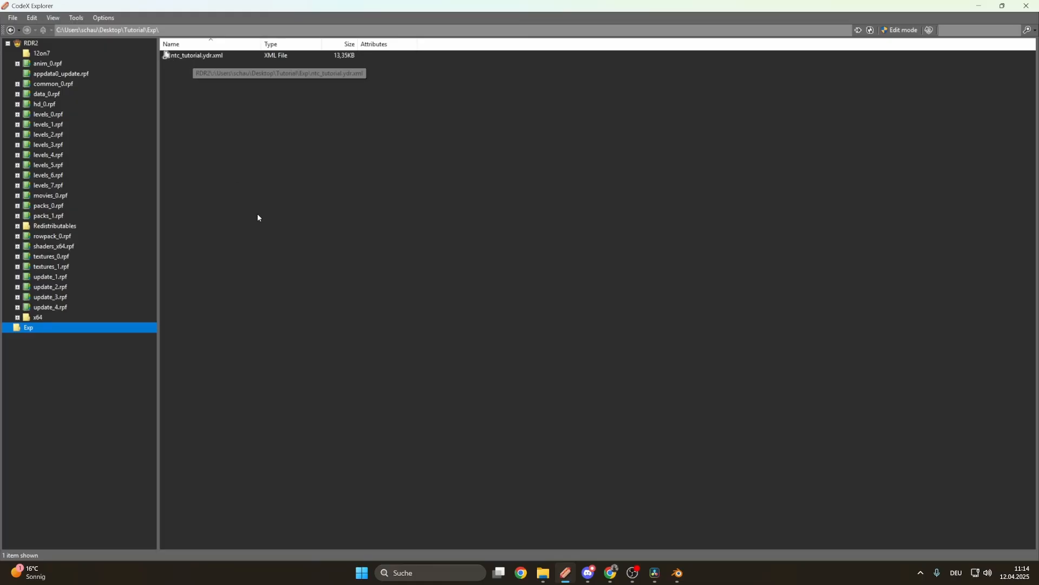
- Enable edit mode and create a new YTD texture dictionary named tutorialtex in the Exp folder
left_click(900, 30)
left_click(528, 304)
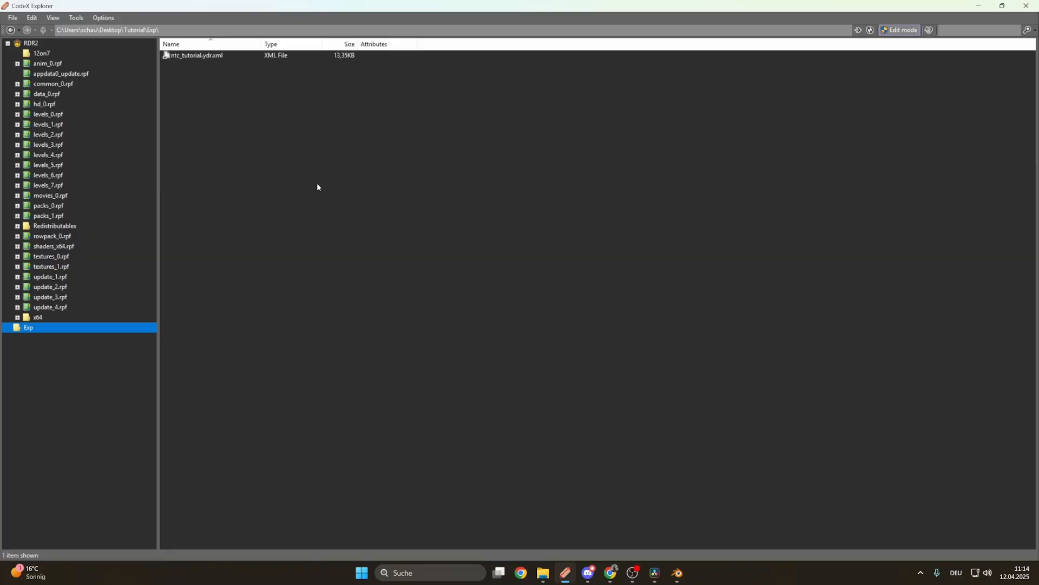
right_click(276, 173)
mouse_move(346, 240)
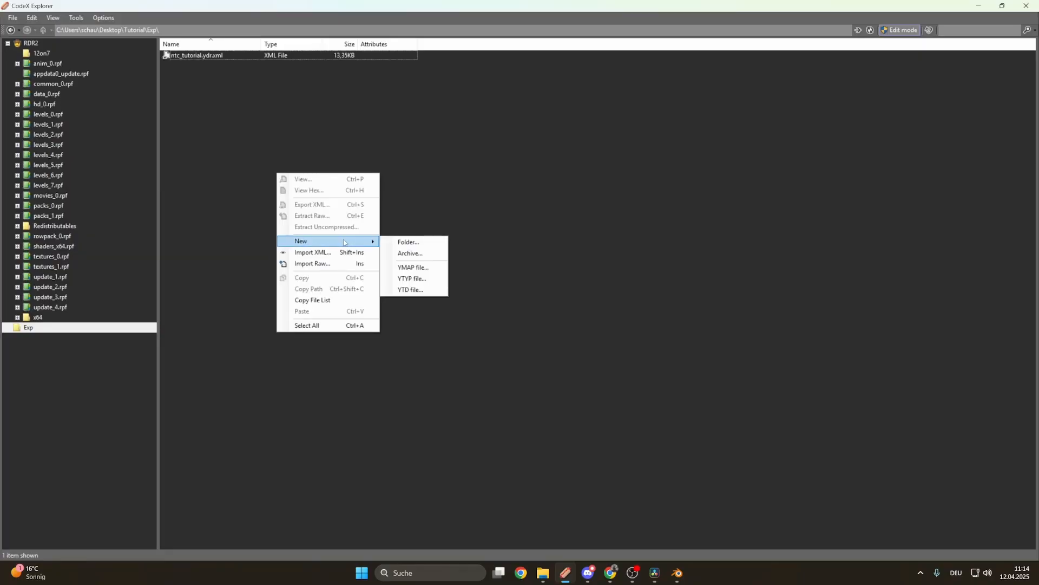
left_click(413, 291)
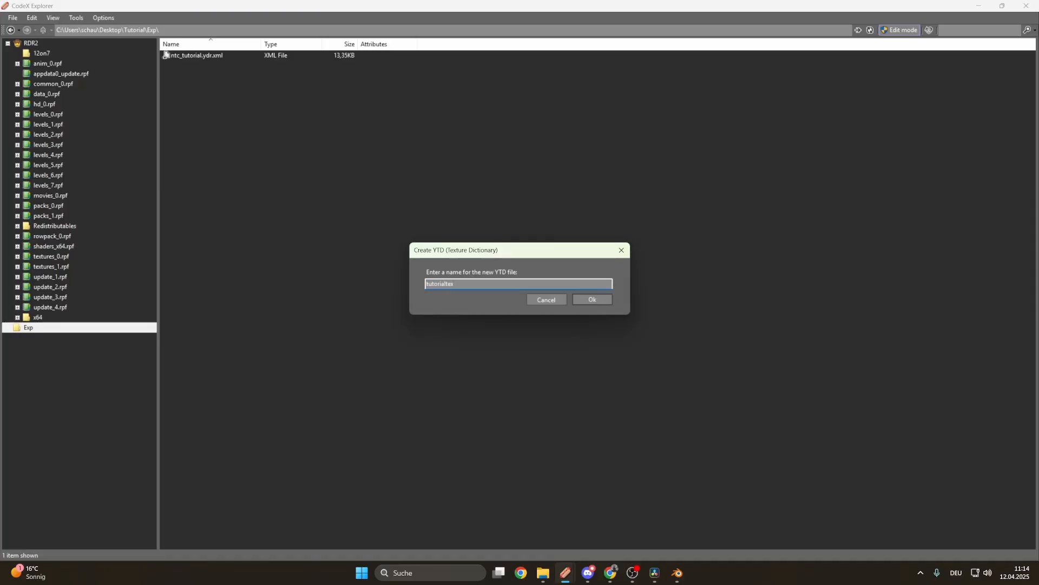
type("tutorialtex")
left_click(599, 300)
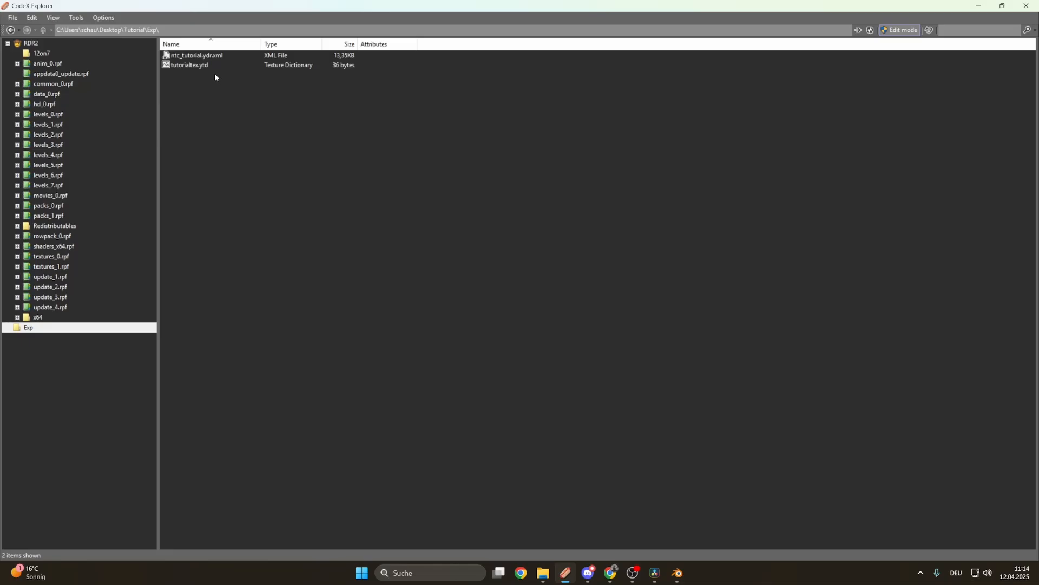
- Open tutorialtex.ytd and add ann_fl_freight1_ab, ann_fl_freight1_ma, ann_fl_freight1_nm and blank_mb from the Tex folder
double_click(190, 66)
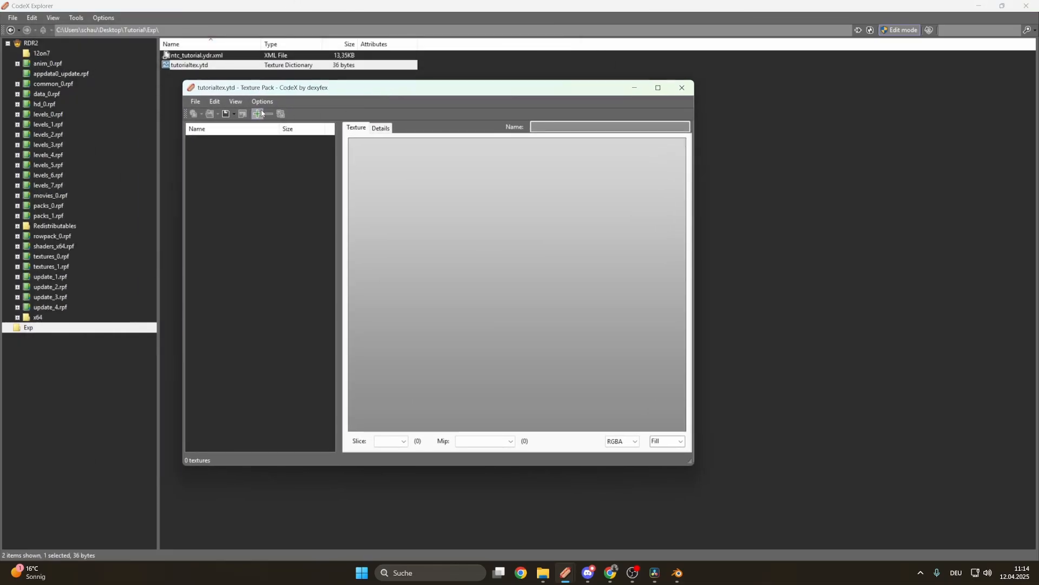
left_click(259, 113)
left_click(332, 125)
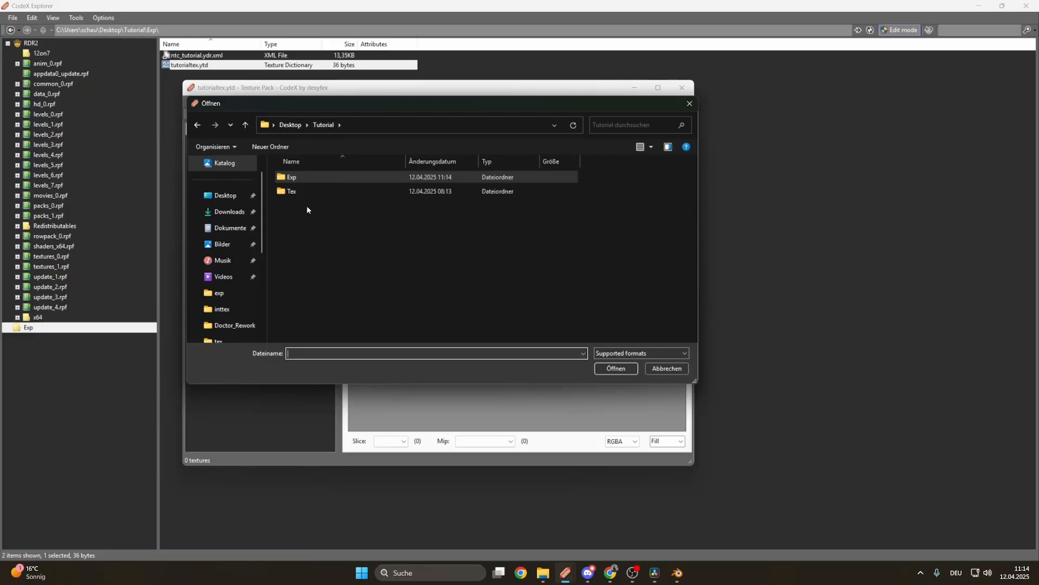
double_click(289, 192)
left_click_drag(491, 253, 281, 182)
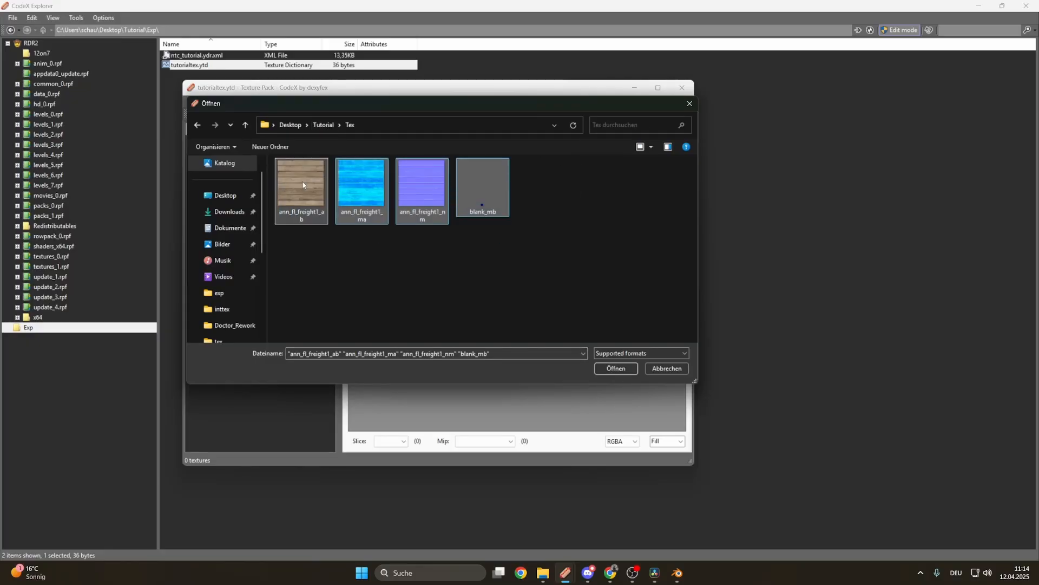
left_click(615, 369)
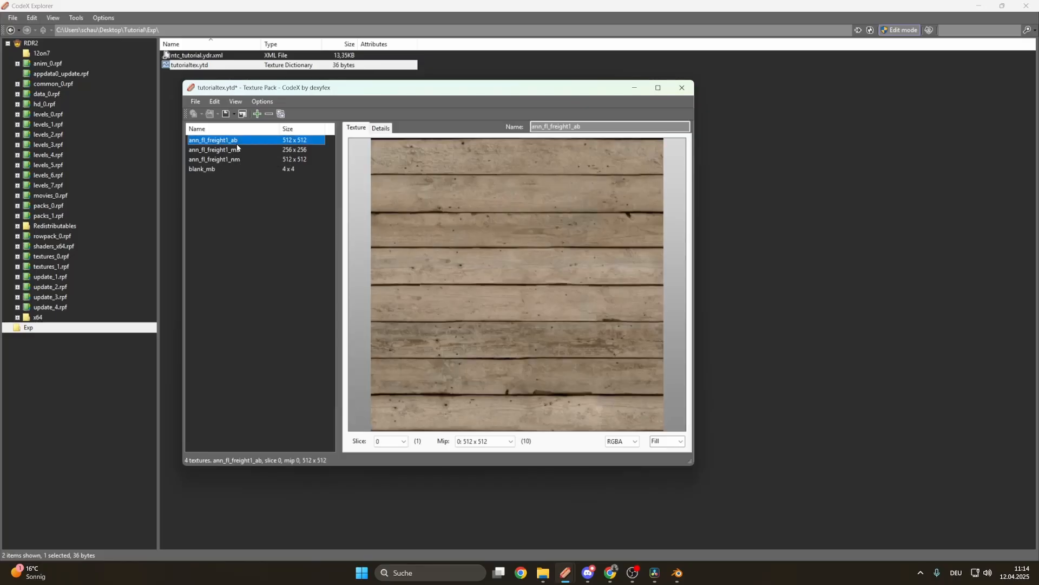
- Preview the added textures and set the FileFormat of ann_fl_freight1_ab to BC1_UNORM_SRGB
left_click(239, 159)
left_click(229, 169)
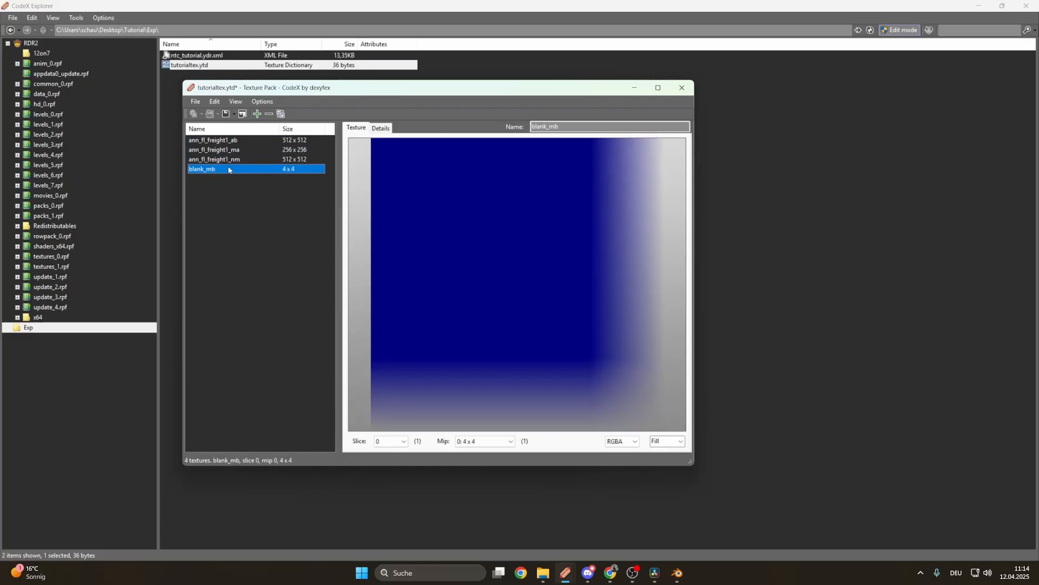
left_click(243, 140)
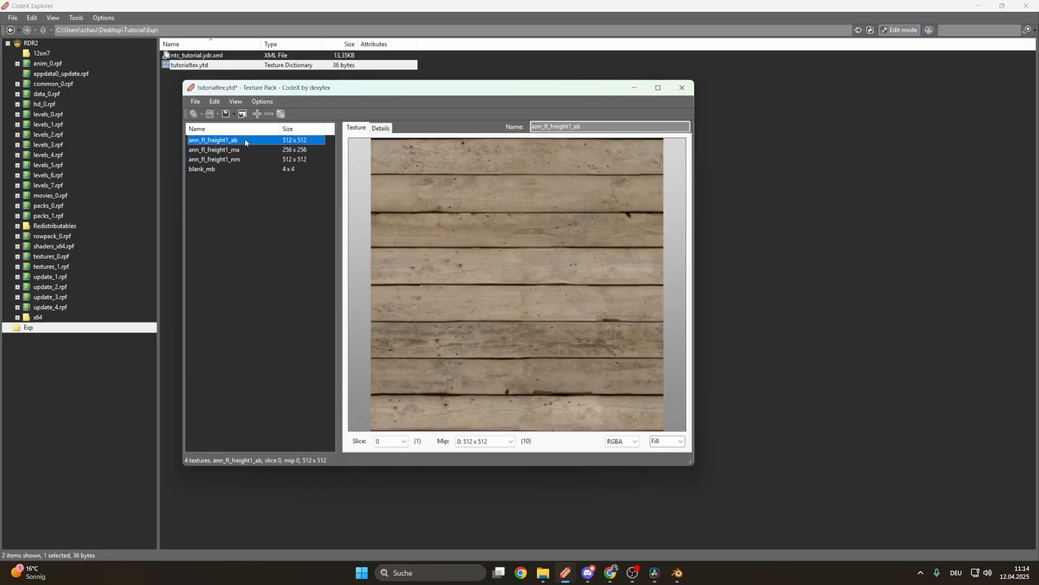
left_click(382, 129)
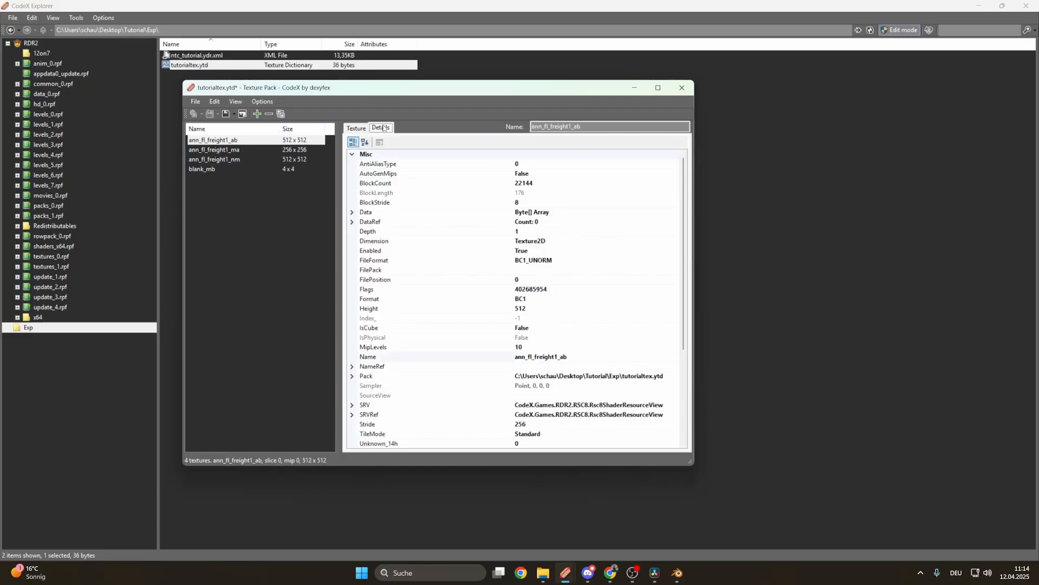
left_click(554, 260)
double_click(555, 260)
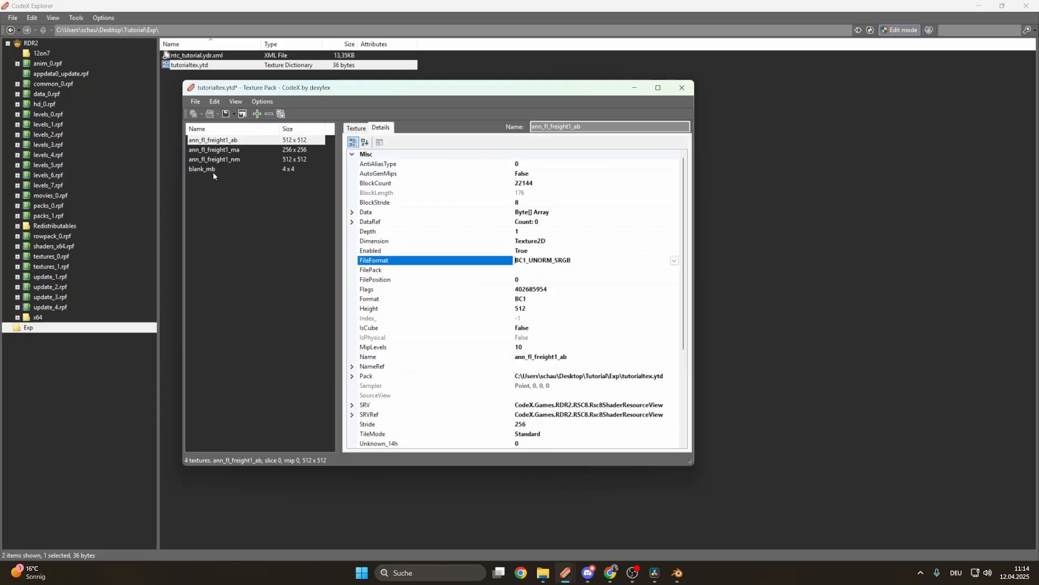
- Save the tutorialtex texture dictionary and create a new YTYP file named tutorial in the Exp folder
left_click(195, 101)
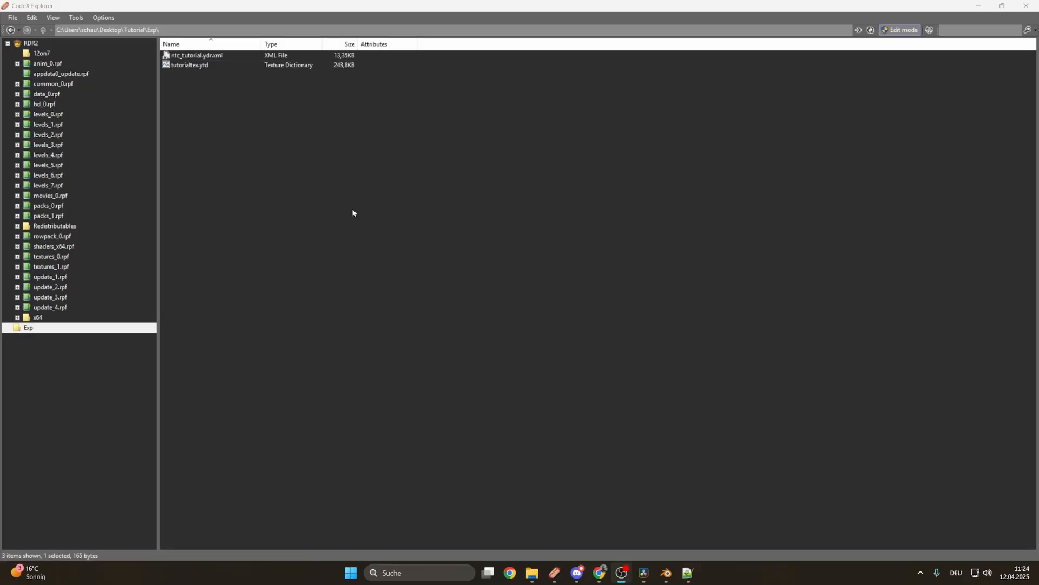
right_click(336, 182)
mouse_move(392, 248)
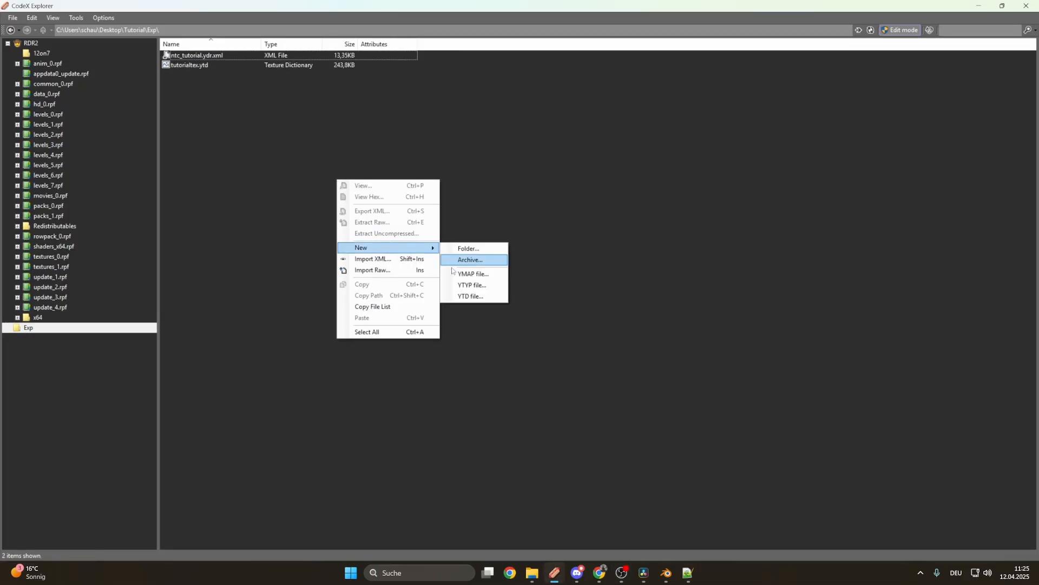
left_click(469, 283)
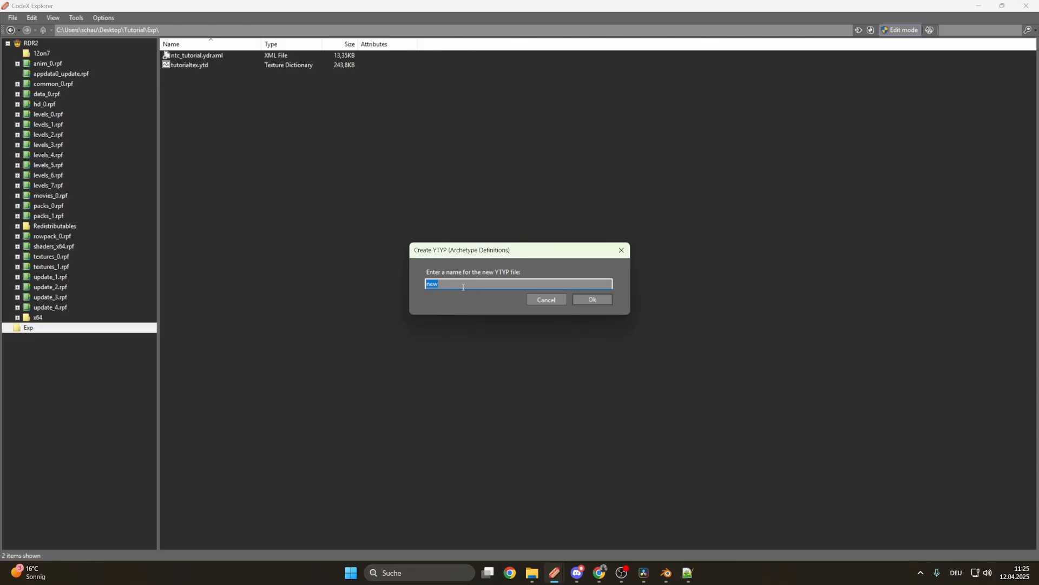
type("tutorial")
left_click(598, 300)
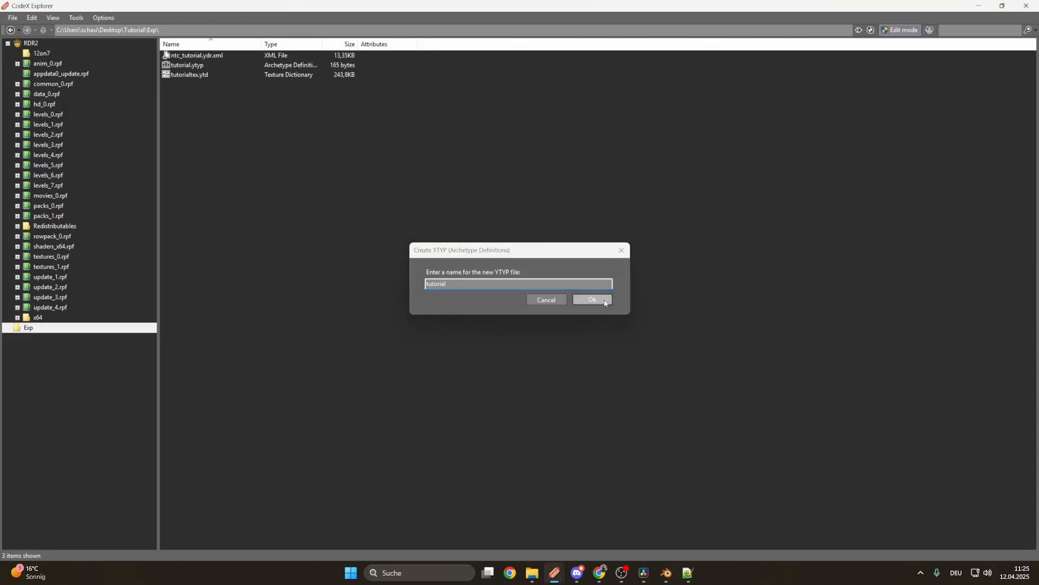
- Open tutorial.ytyp and replace its entire XML with the prepared CMapTypes template containing one CBaseArchetypeDef item
double_click(179, 68)
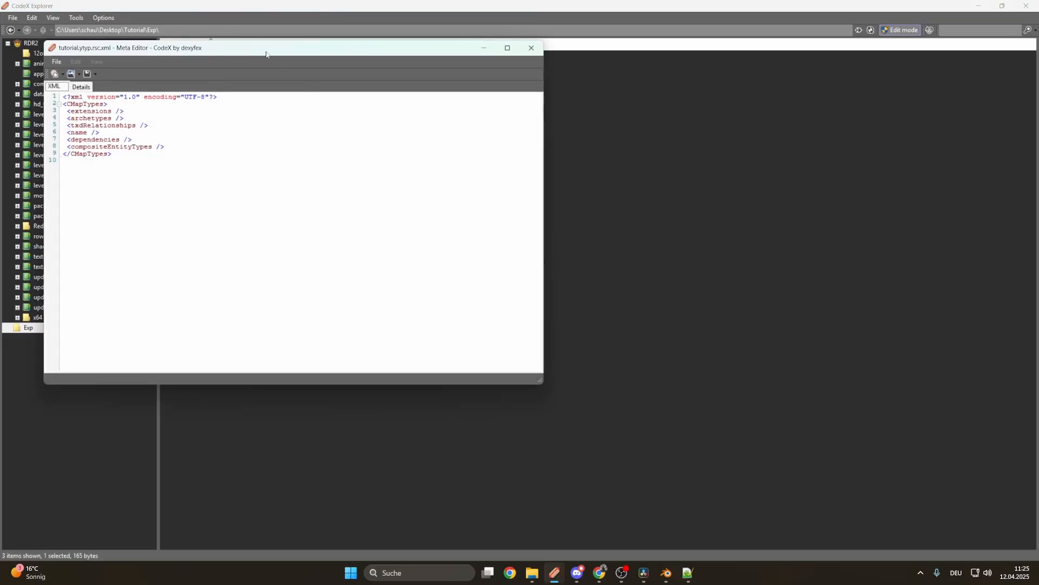
left_click_drag(262, 51, 560, 118)
left_click_drag(382, 246, 348, 163)
key("BackSpace")
key("alt+Tab")
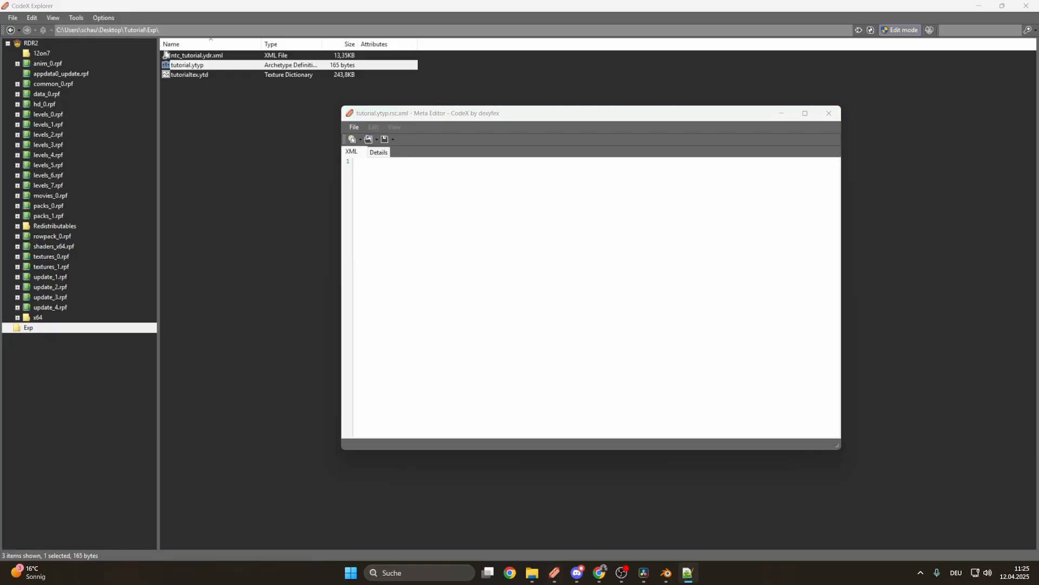
left_click(390, 172)
type("<?xml version=\"1.0\" encoding=\"UTF-8\"?> <CMapTypes>   <extensions />   <archetypes>     <Item type=\"CBaseArchetypeDef\">       <guid value=\"0\"/>       <lodDist value=\"100.00000000\"/>       <flags value=\"537001984\" />       <loadFlags value=\"537001984\" />       <specialAttribute value=\"0\" />       <bbMin x=\"-7.567664\" y=\"-9.860724\" z=\"-0.11392999\" />       <bbMax x=\"8.586364\" y=\"9.425579\" z=\"6.247887\" />       <bsCentre x=\"0.5093498\" y=\"-0.21757269\" z=\"3.0669785\" />       <bsRadius value=\"12.97485\" />       <hdTextureDist value=\"60.0\"/>       <name>propname</name>       <textureDictionary>ytdname</textureDictionary>       <physicsDictionary>propname</physicsDictionary>       <clipDictionary />       <drawableDictionary />       <assetType>ASSET_TYPE_DRAWABLE</assetType>       <assetName>propname</assetName>       <extensions />       <redm_loves_you_a68fd88a5afa0b22 />     </Item>   </archetypes>   <name>yourytypname</name>   <dependencies />   <compositeEntityTypes itemType=\"CCompositeEntityType\" /> </CMapTypes>")
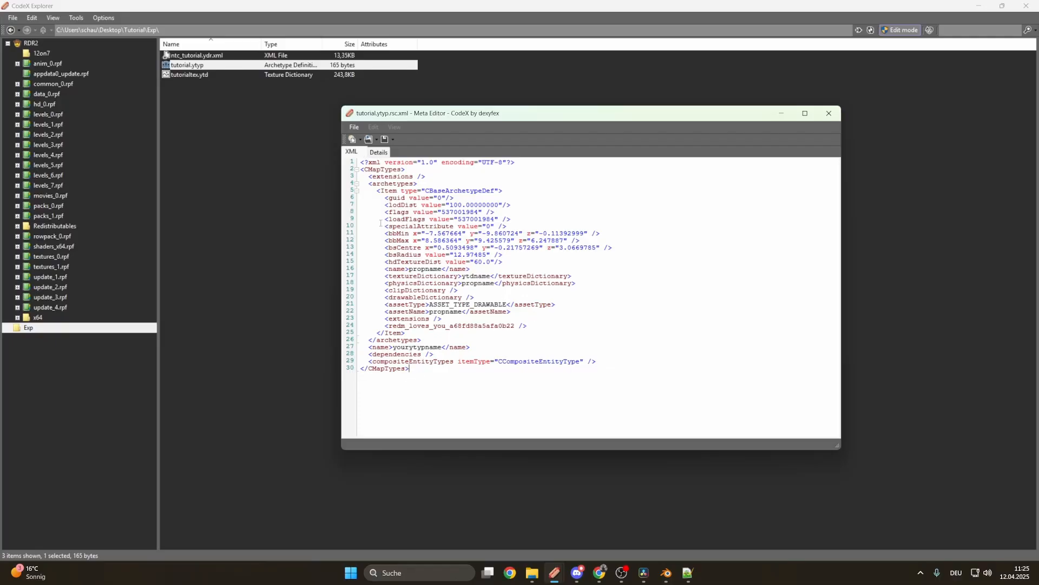
- Open ntc_tutorial.ydr.xml and arrange it side by side with the tutorial.ytyp editor
left_click_drag(512, 114, 687, 87)
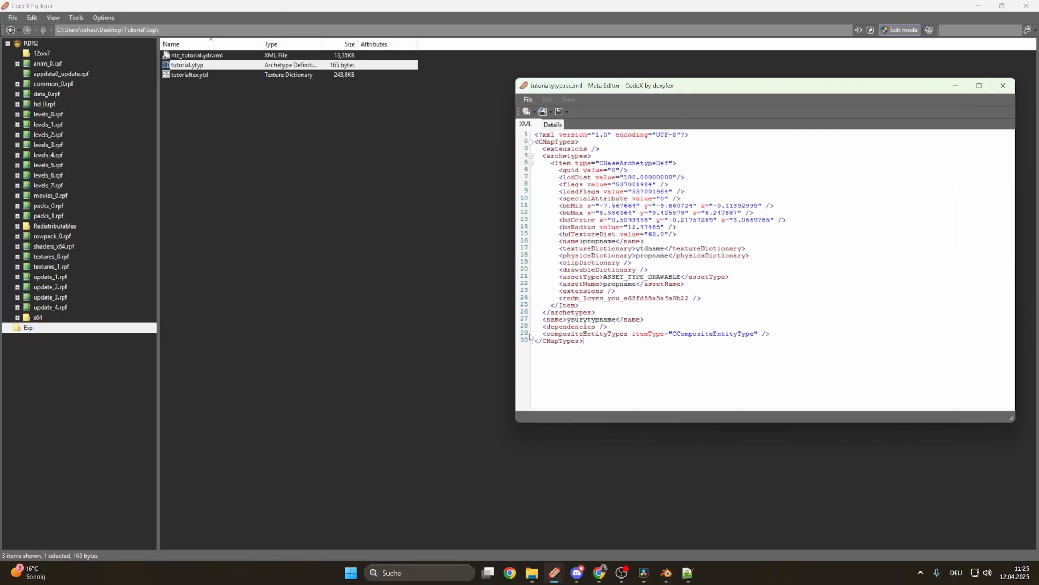
left_click_drag(513, 361, 615, 359)
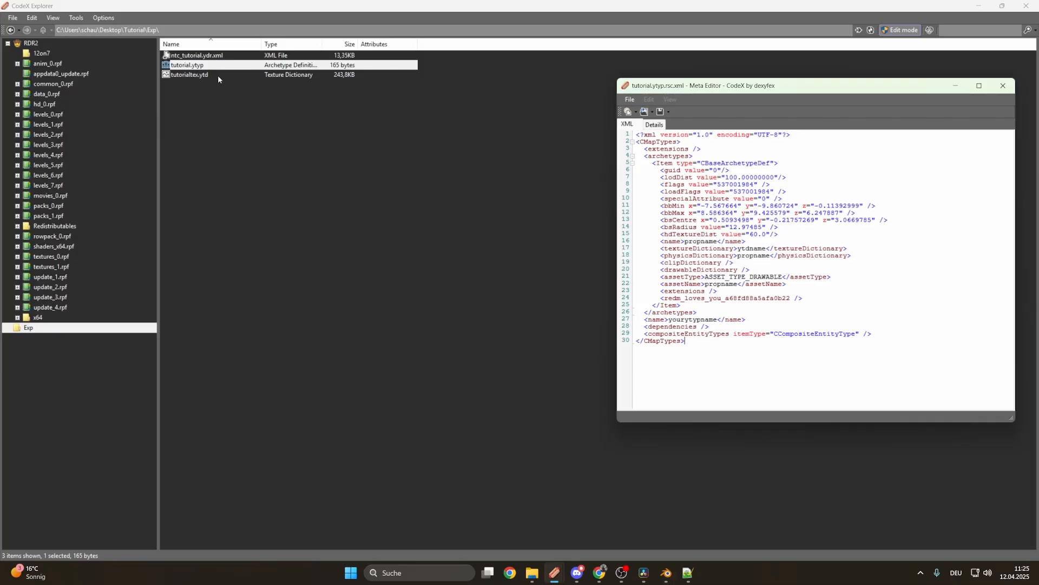
double_click(196, 56)
left_click_drag(285, 63, 267, 99)
mouse_move(554, 573)
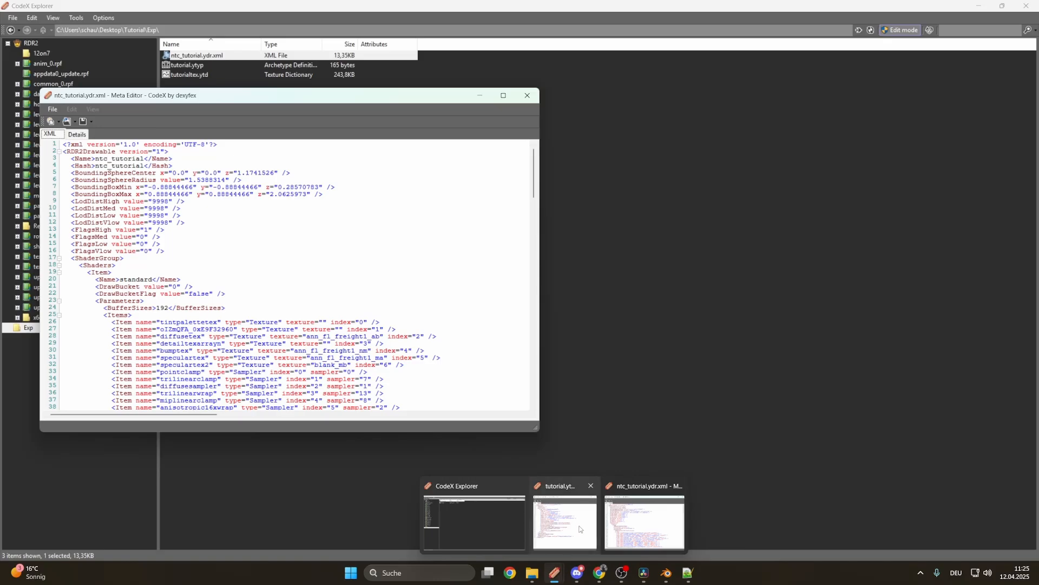
left_click(634, 518)
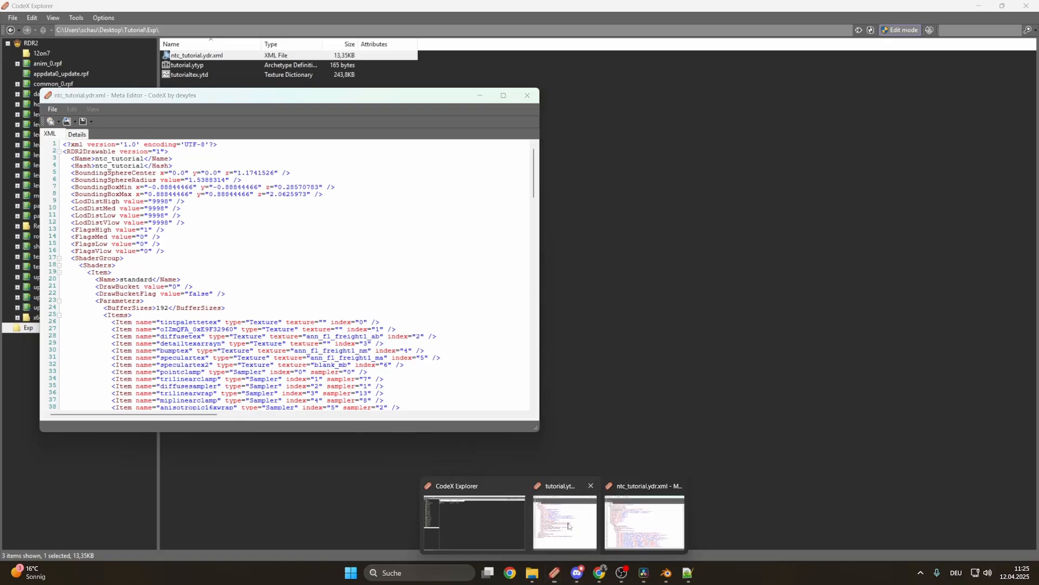
left_click(561, 518)
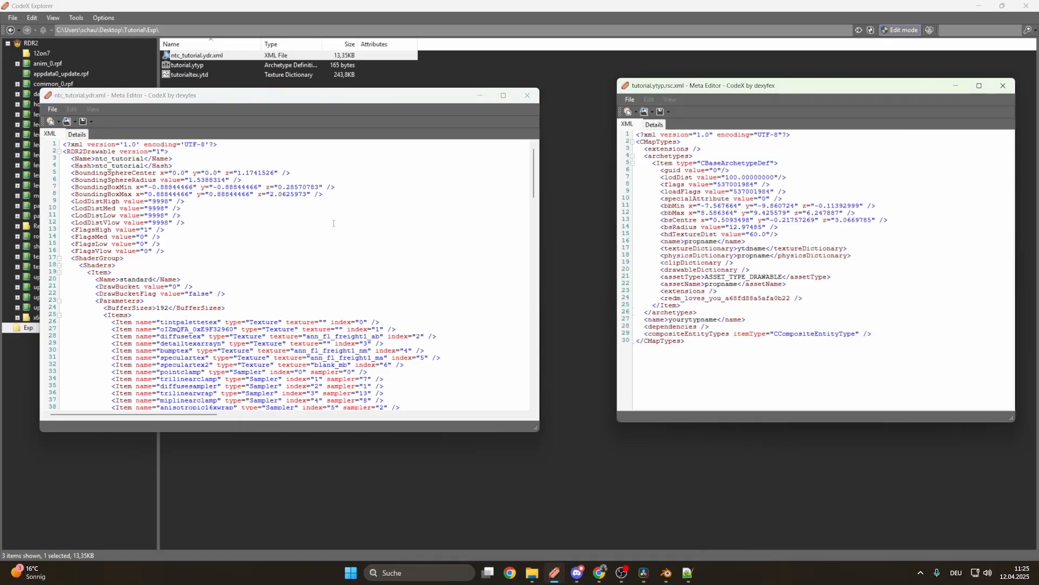
- Copy ntc_tutorial from the drawable XML into the archetype's name, physicsDictionary and assetName in tutorial.ytyp
double_click(128, 158)
key("ctrl+c")
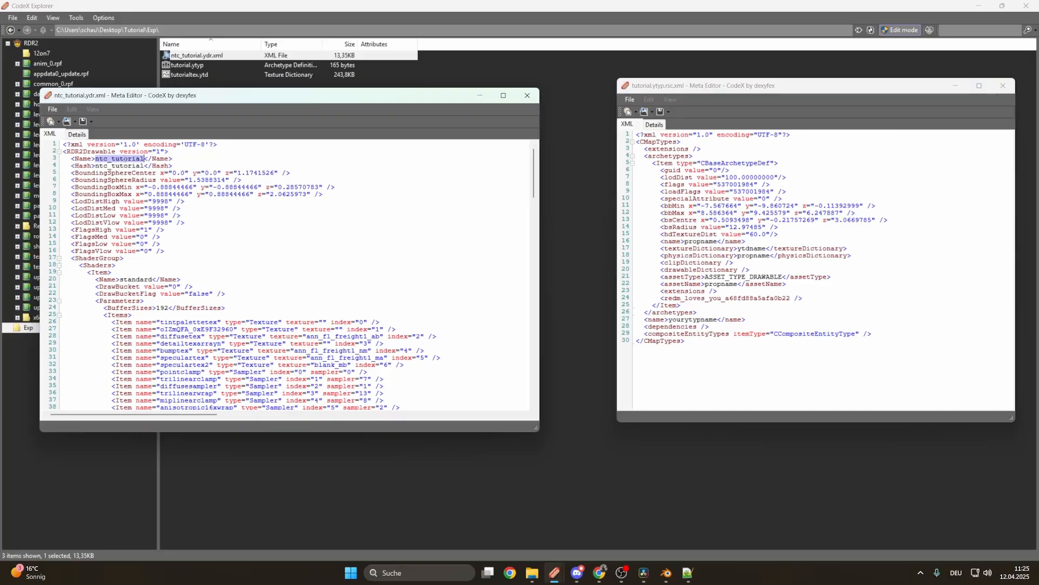
double_click(701, 242)
key("ctrl+v")
double_click(750, 258)
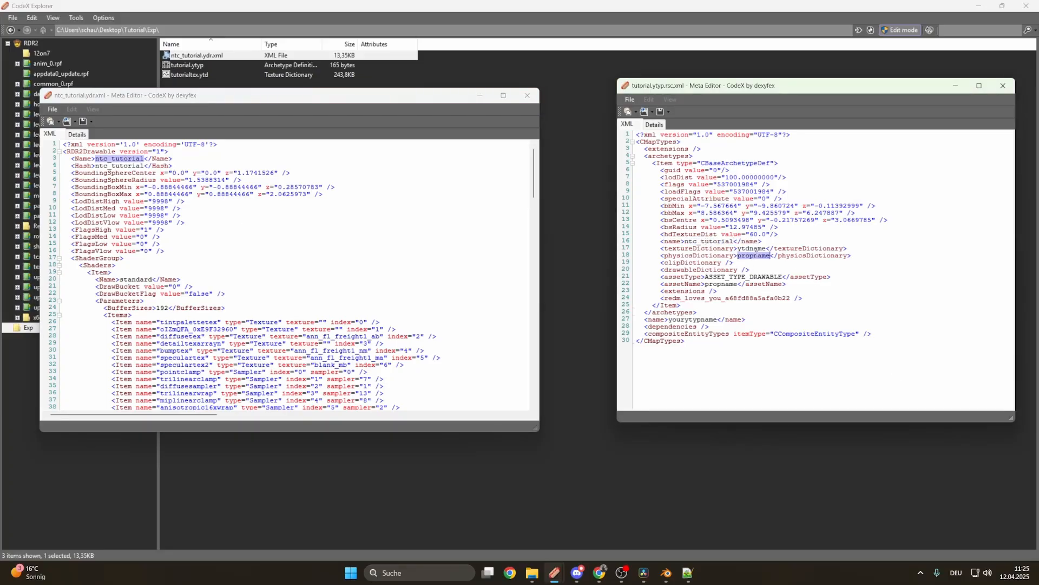
key("ctrl+v")
double_click(718, 284)
left_click(717, 284)
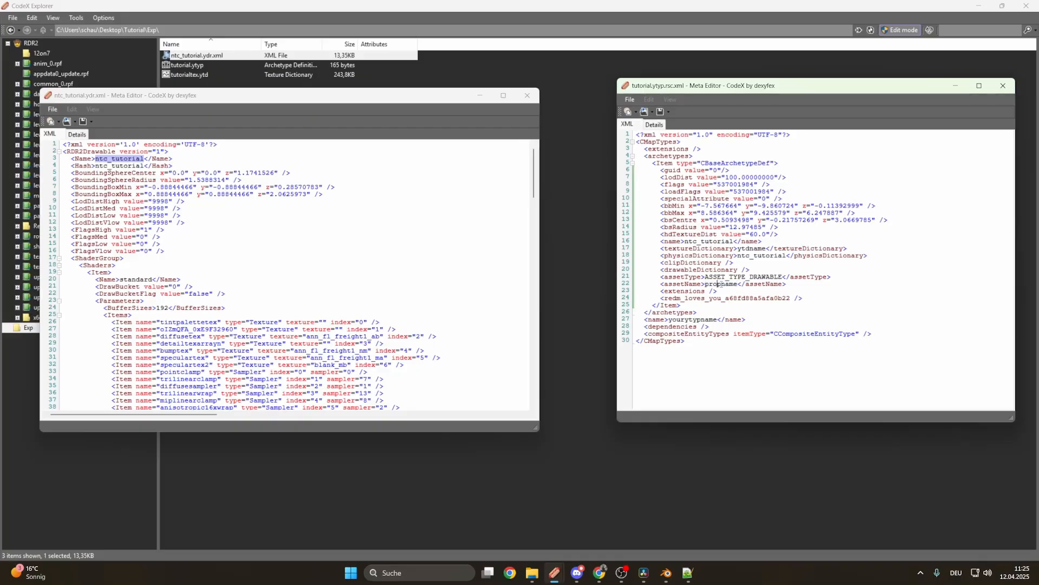
double_click(722, 283)
key("ctrl+v")
- Set the archetype's textureDictionary to tutorialtex and the YTYP's own name to tutorial
double_click(757, 249)
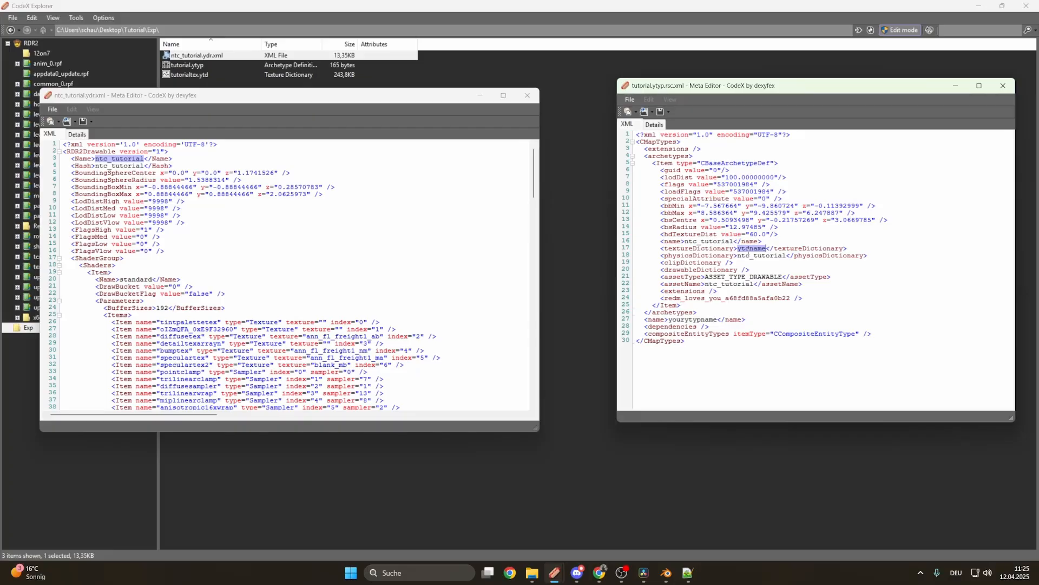
type("tutorialtex")
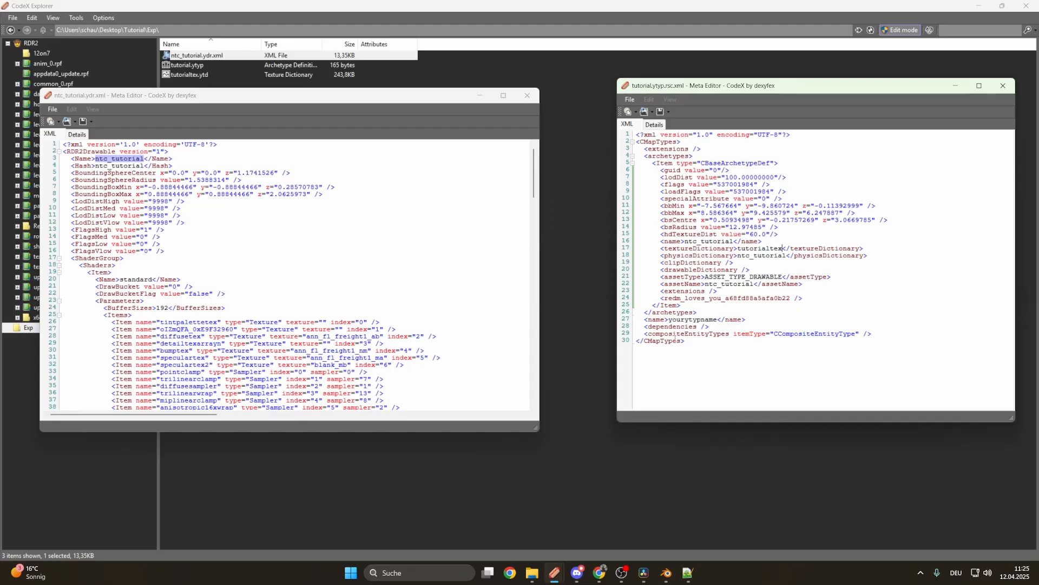
double_click(680, 319)
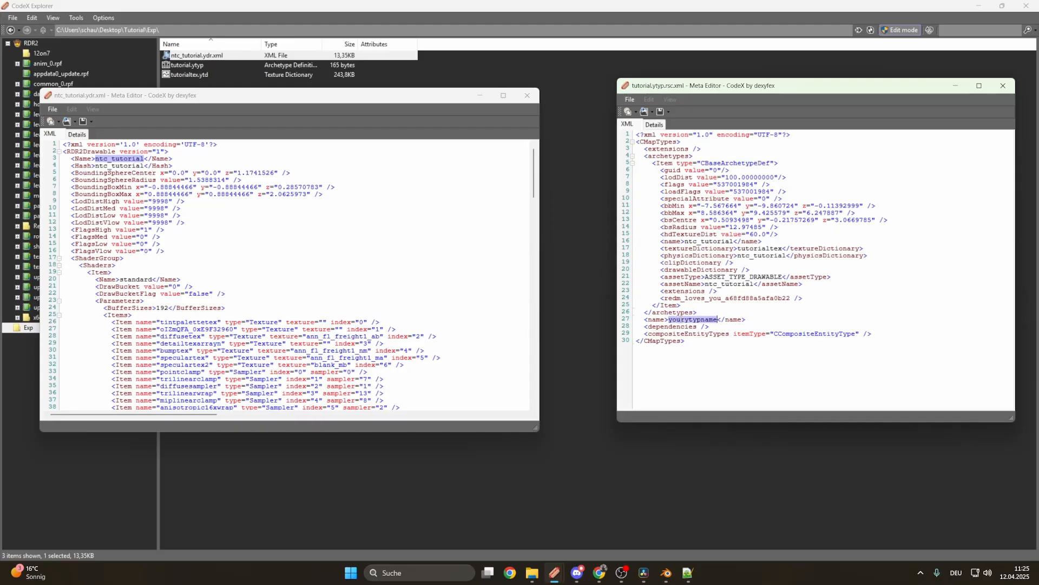
type("tutorial")
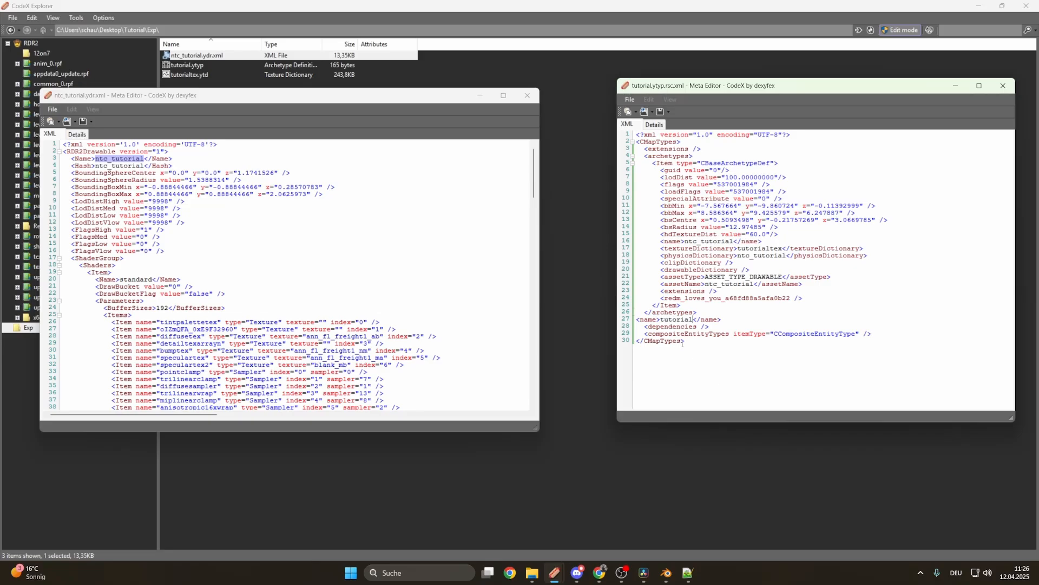
- Copy the drawable's bounding sphere into the YTYP: bsCentre x="0.0" y="0.0" z="1.1741526" and bsRadius value="1.5388314"
left_click_drag(657, 207, 664, 234)
left_click(656, 199)
left_click_drag(160, 174, 277, 172)
key("ctrl+c")
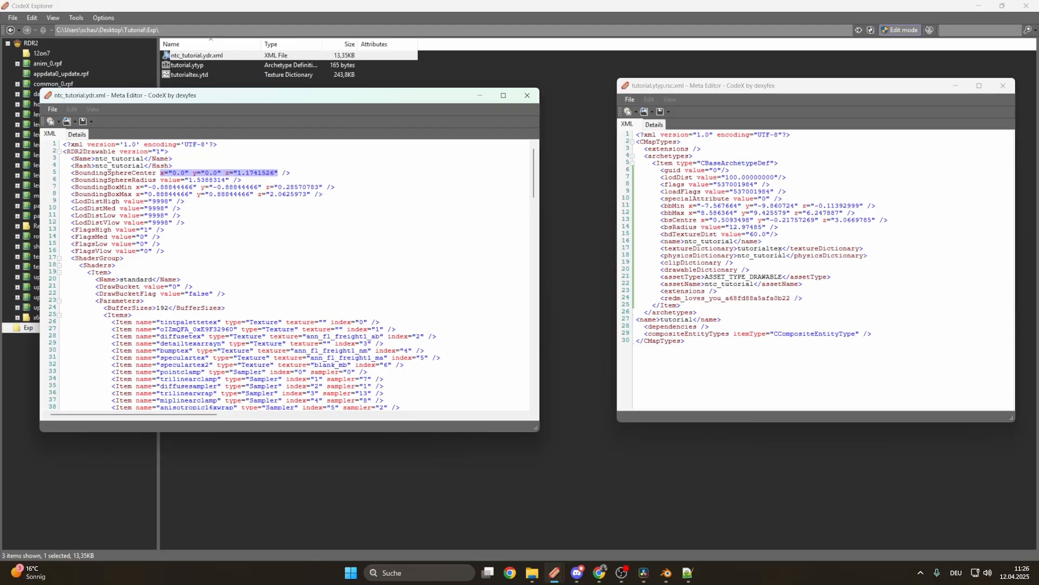
left_click(703, 219)
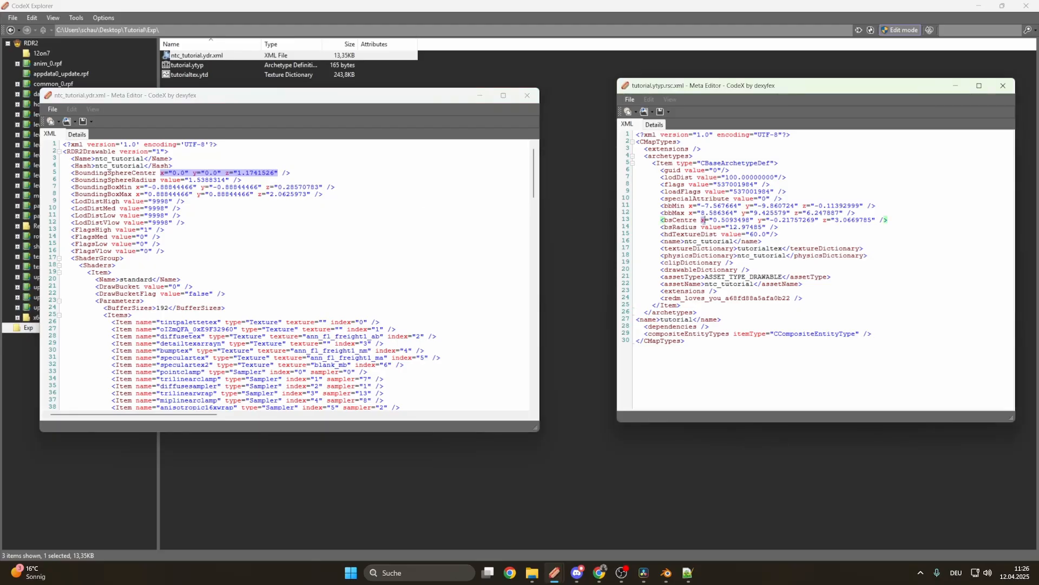
left_click_drag(702, 220, 874, 220)
key("ctrl+v")
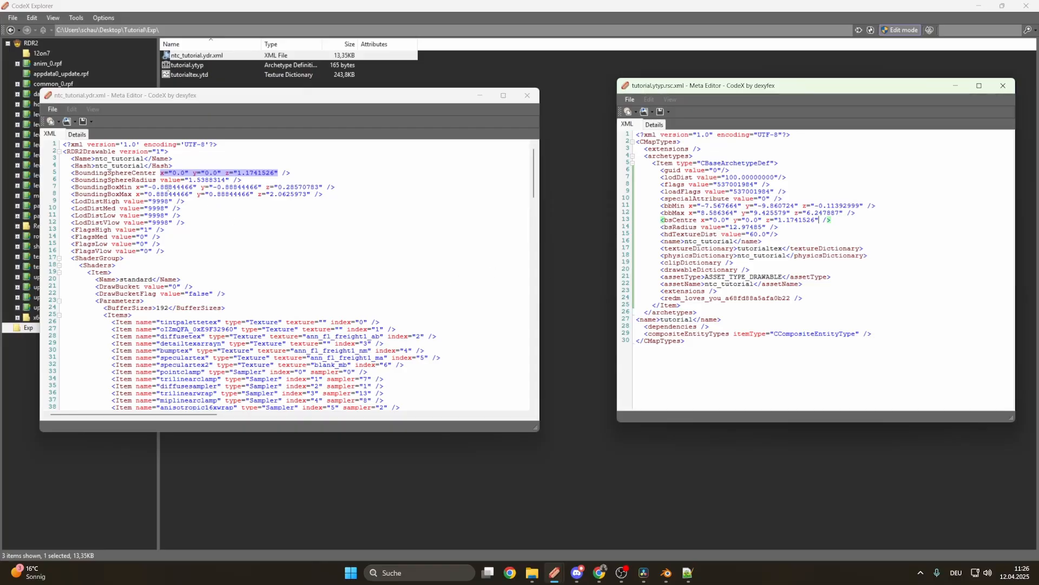
left_click_drag(161, 179, 229, 180)
key("ctrl+c")
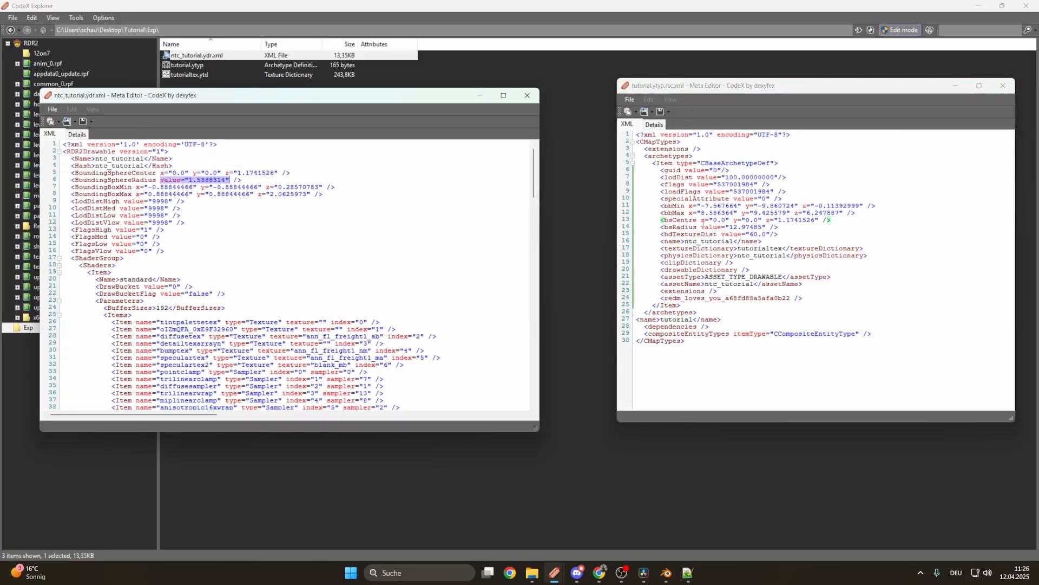
left_click_drag(701, 226, 764, 227)
key("ctrl+v")
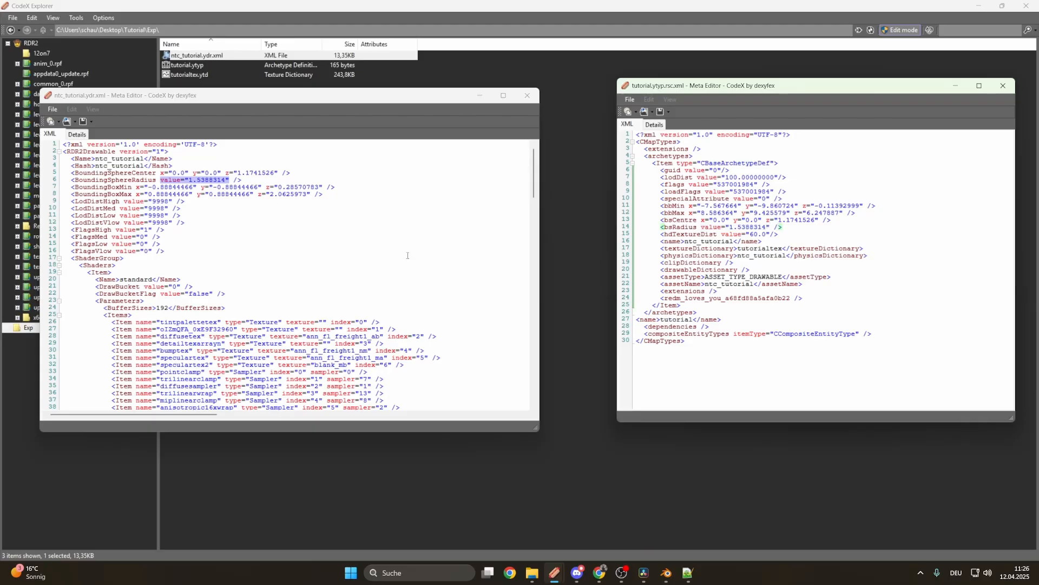
- Copy the drawable's bounding box into the YTYP: bbMin -0.88844466, -0.88844466, 0.28570783 and bbMax 0.88844466, 0.88844466, 2.0625973
left_click_drag(137, 186, 324, 187)
key("ctrl+c")
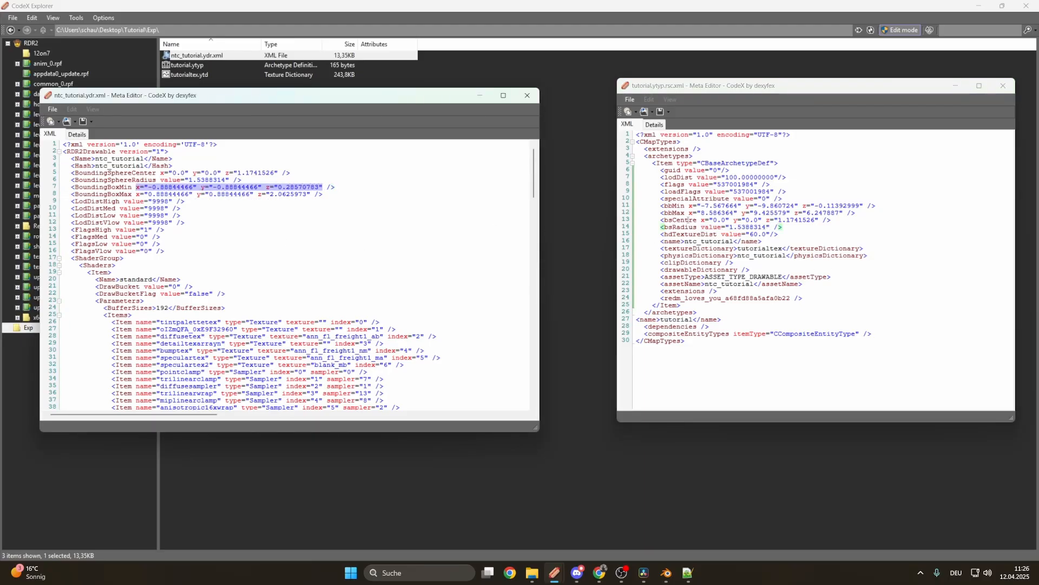
left_click_drag(688, 206, 863, 205)
key("ctrl+v")
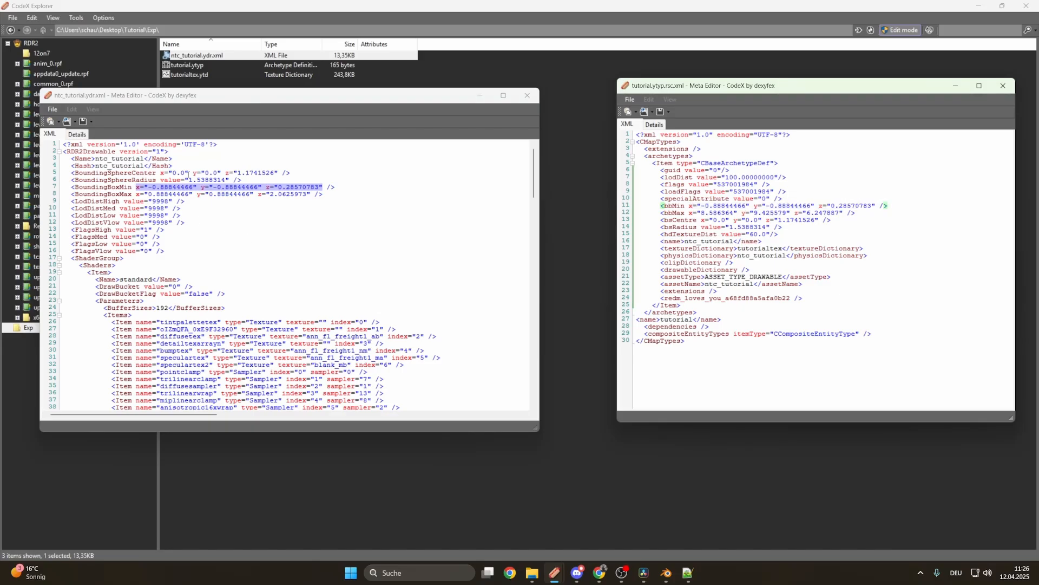
left_click_drag(136, 195, 311, 195)
key("ctrl+c")
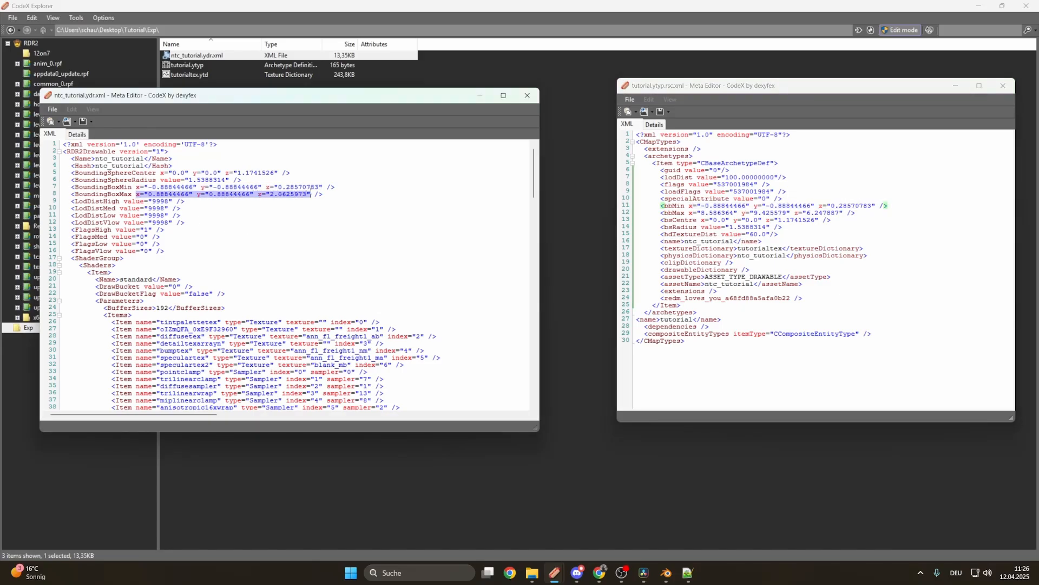
left_click_drag(689, 213, 846, 213)
key("ctrl+v")
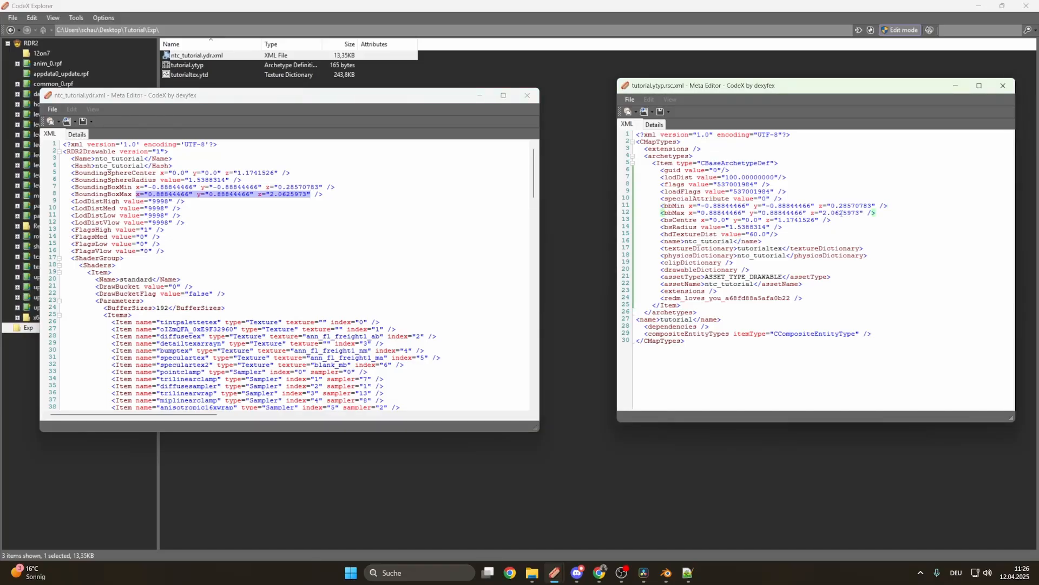
- Save the edited tutorial.ytyp archetype definitions
left_click(643, 109)
left_click(645, 132)
left_click(66, 122)
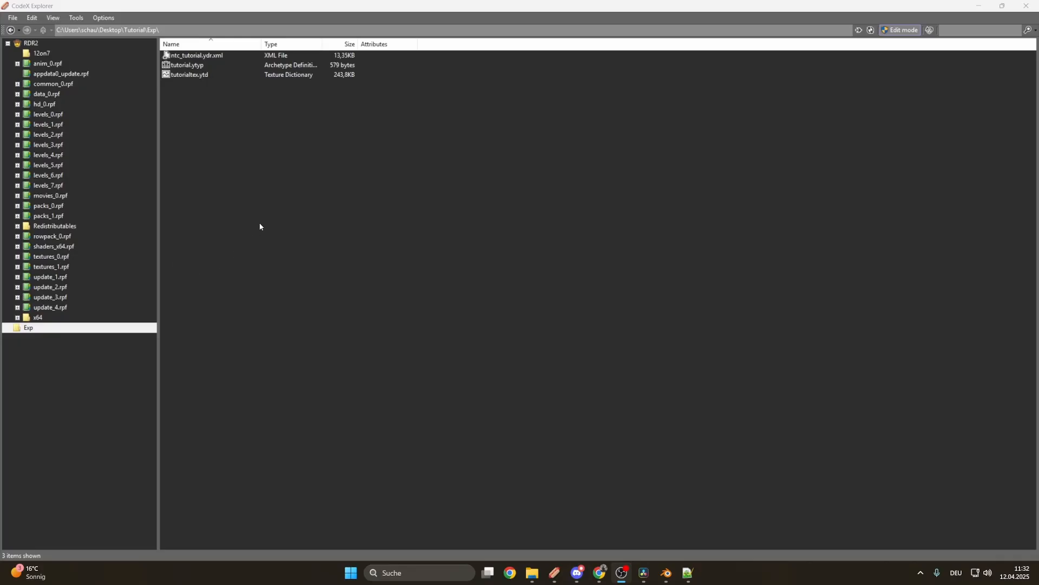
- Import the ntc_tutorial.ydr XML file into the Exp folder to convert it into a YDR drawable
right_click(265, 184)
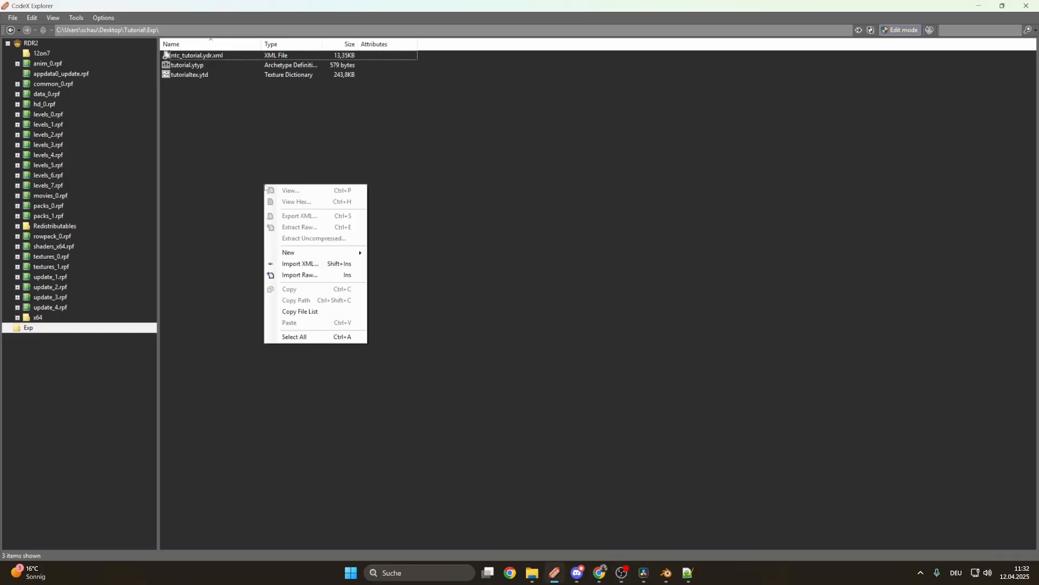
left_click(301, 264)
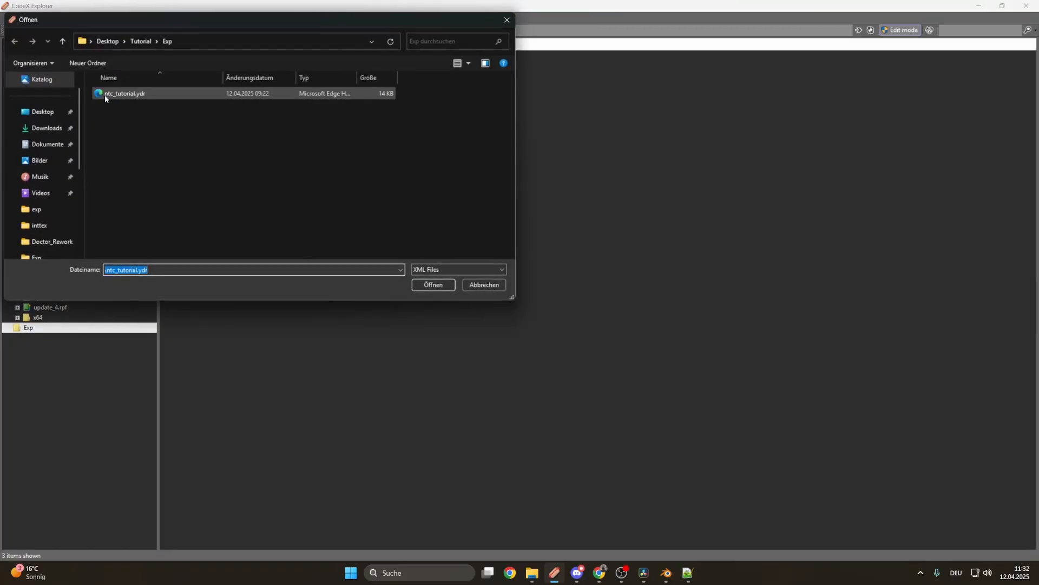
double_click(141, 94)
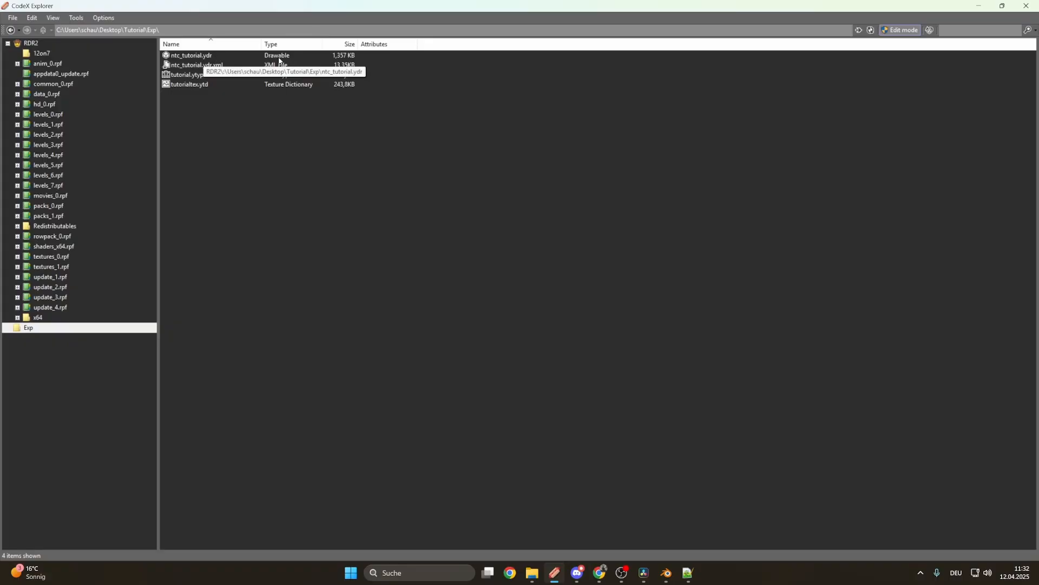
- Open ntc_tutorial.ydr in the model viewer, inspect the cube's collision in Physics mode, and return to Entity mode
double_click(194, 55)
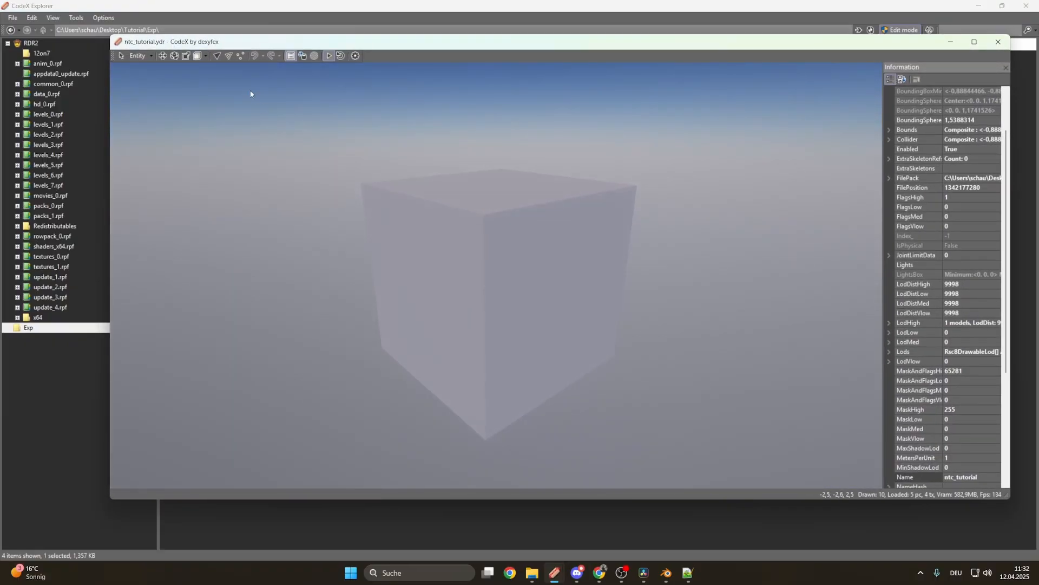
left_click(139, 56)
left_click(157, 87)
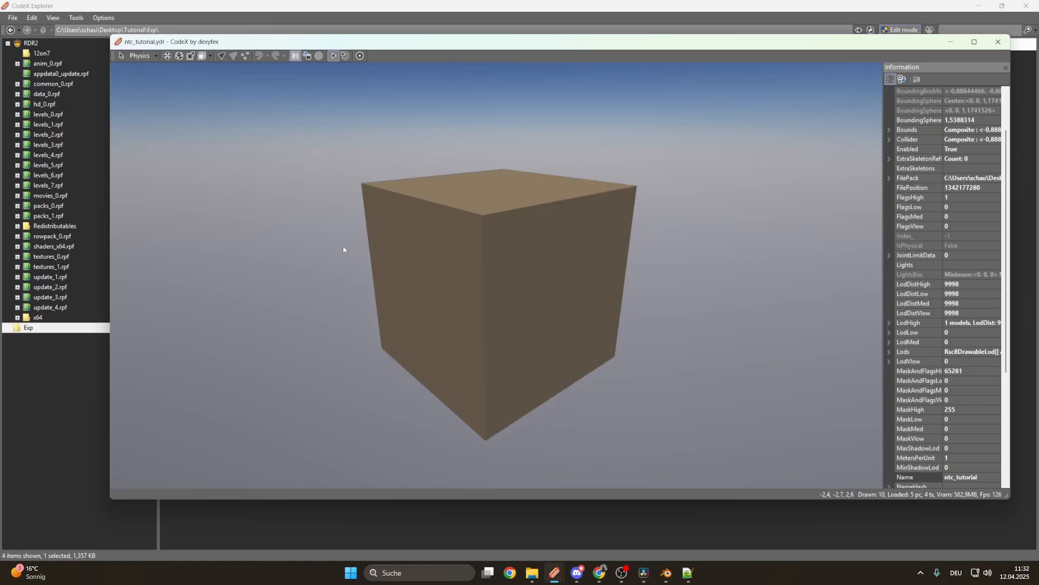
left_click_drag(343, 249, 449, 168)
left_click(139, 56)
left_click(142, 66)
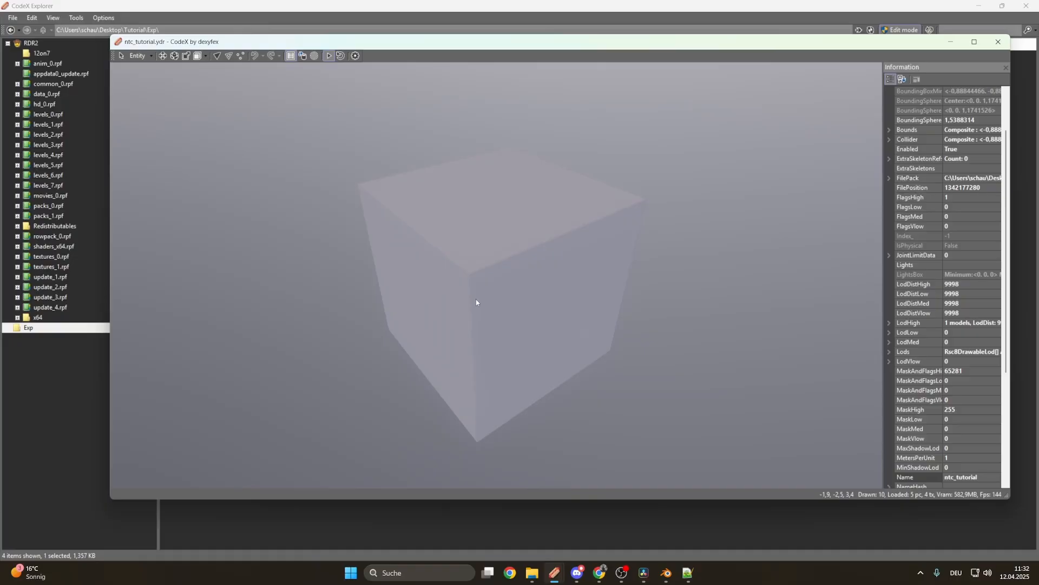
left_click_drag(476, 302, 446, 341)
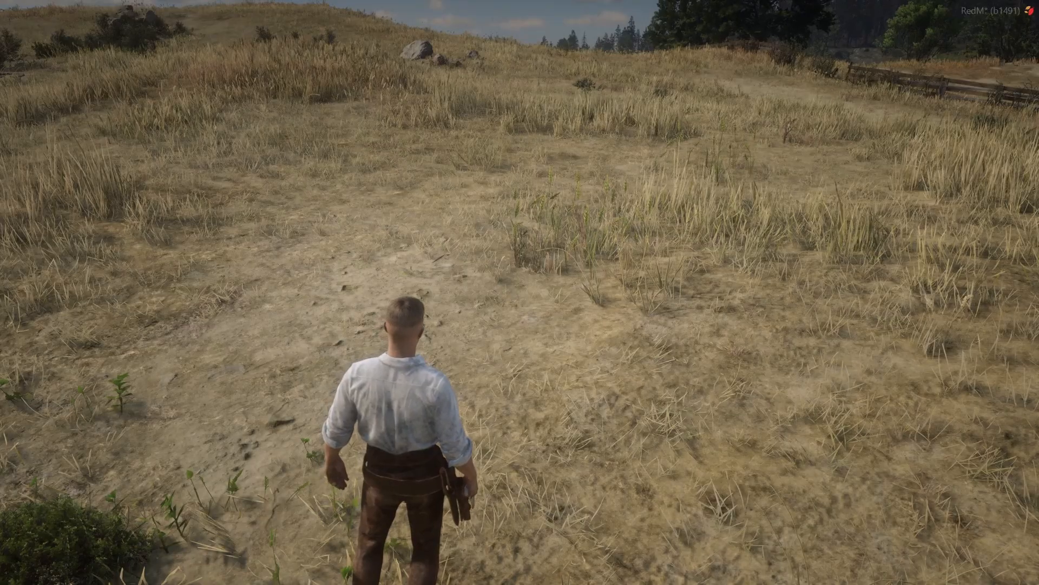
- Switch to RedM, spawn the ntc_tutorial prop by name on the ground near the character, and exit the Spooner
key("F6")
key("f")
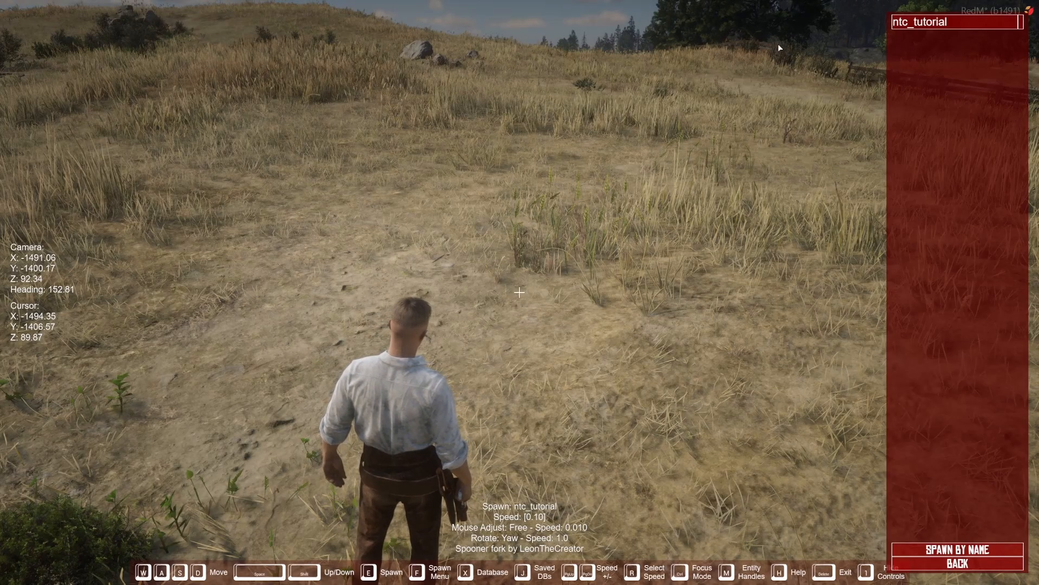
left_click(956, 548)
key("space")
key("w")
key("d")
key("e")
key("s")
key("a")
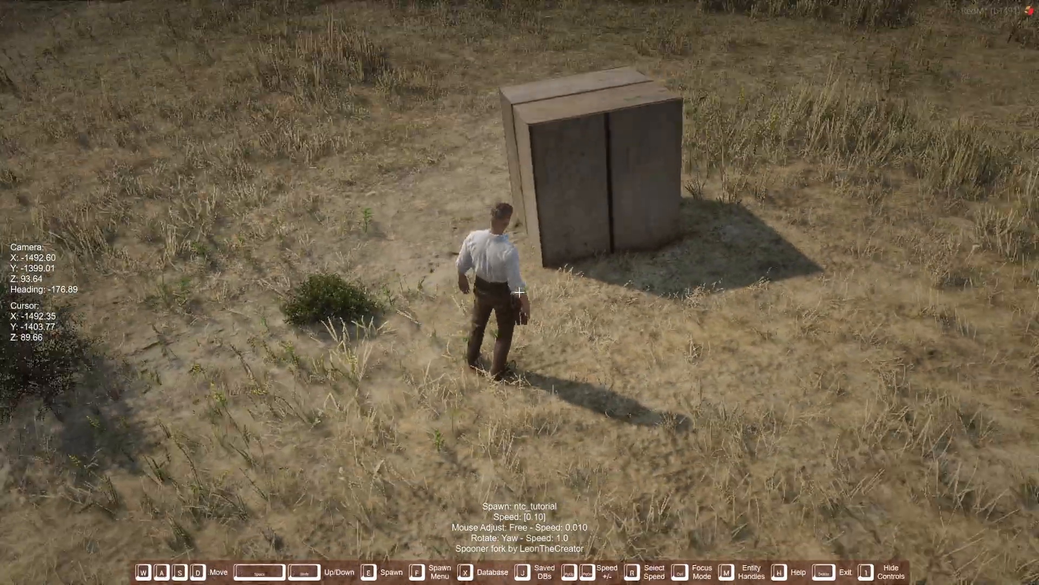
key("Delete")
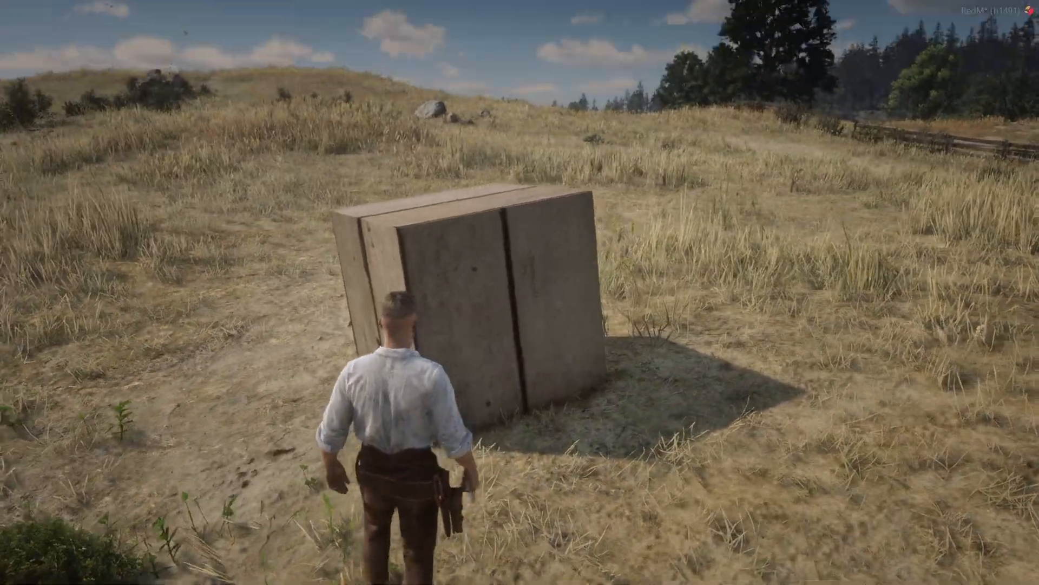
- Test the spawned cube's collision by running and jumping the character against it and moving around it
key("w")
key("space")
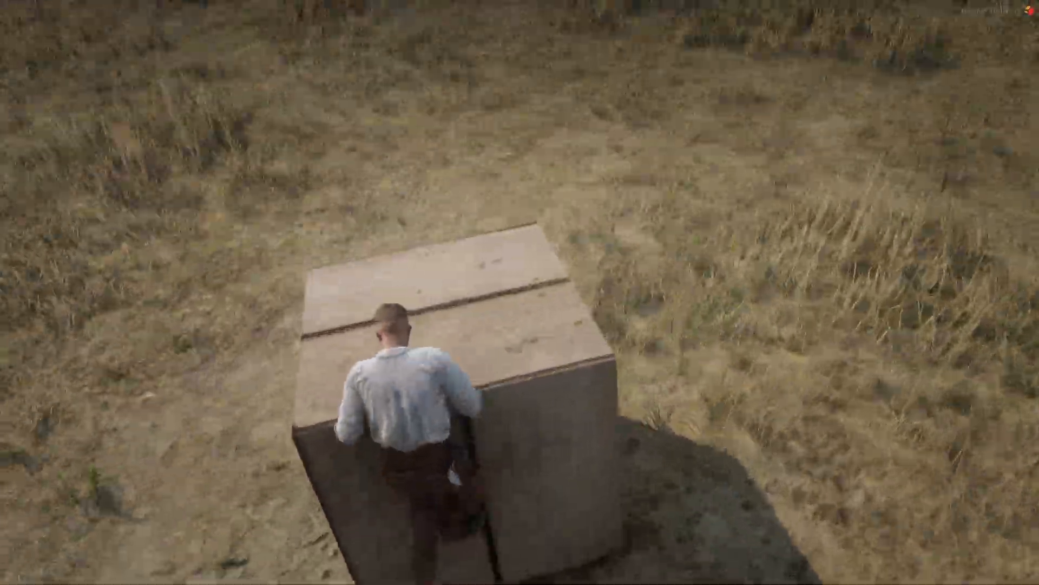
key("a")
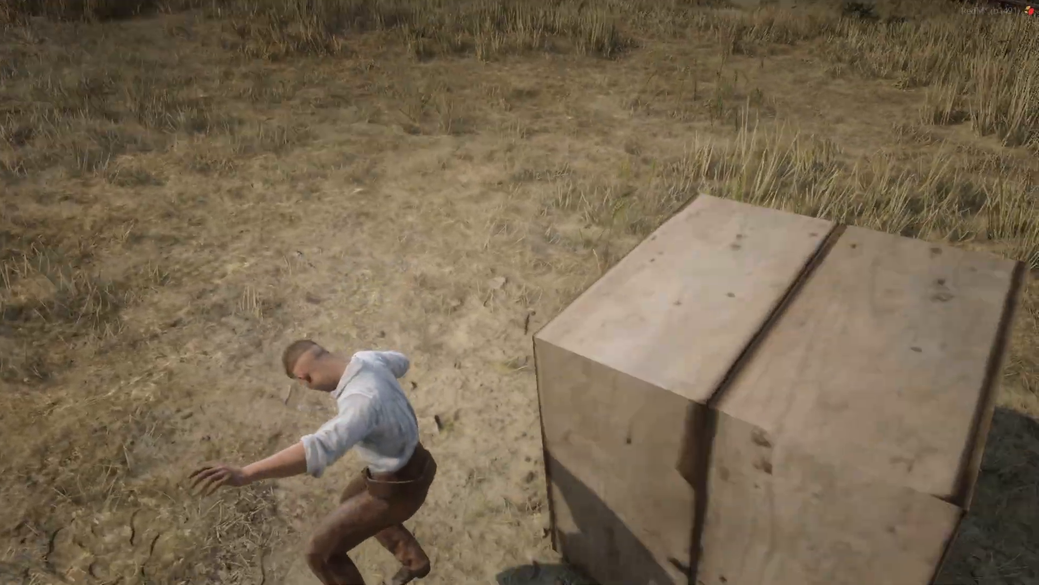
key("s")
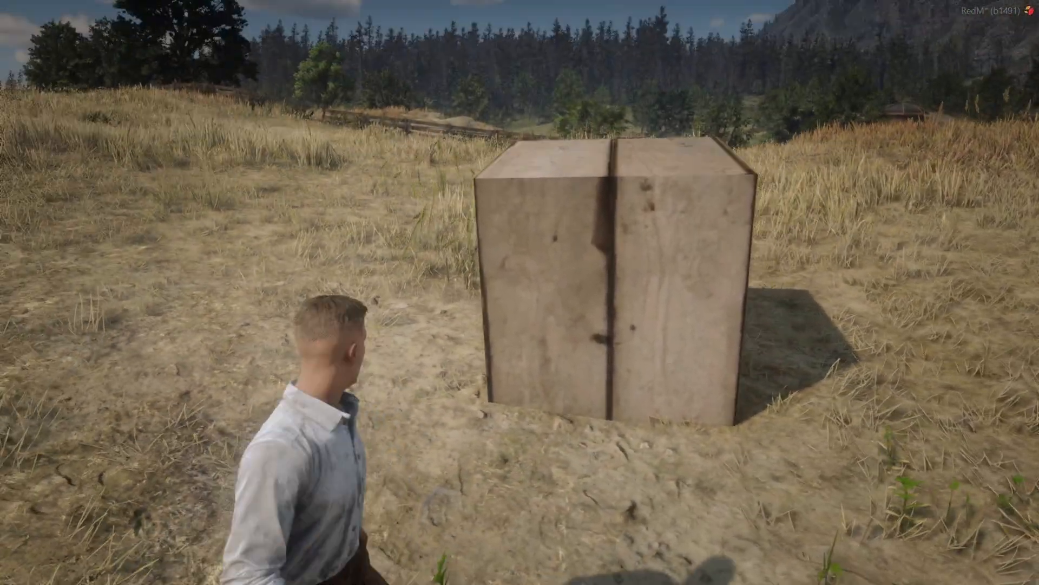
- Test the cube's bullet impacts by aiming and shooting at its wooden side from different positions
right_click(520, 292)
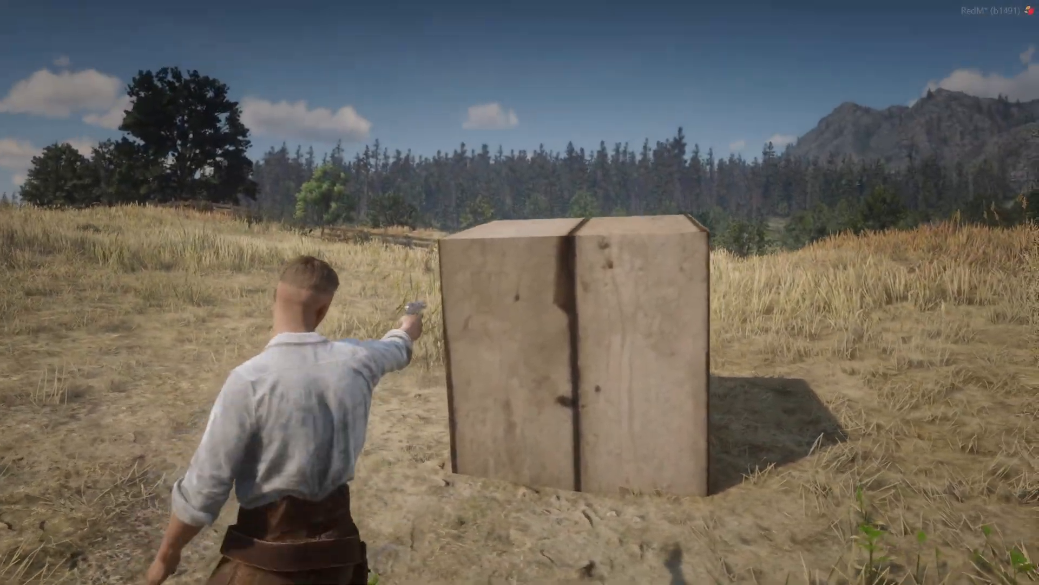
left_click(520, 292)
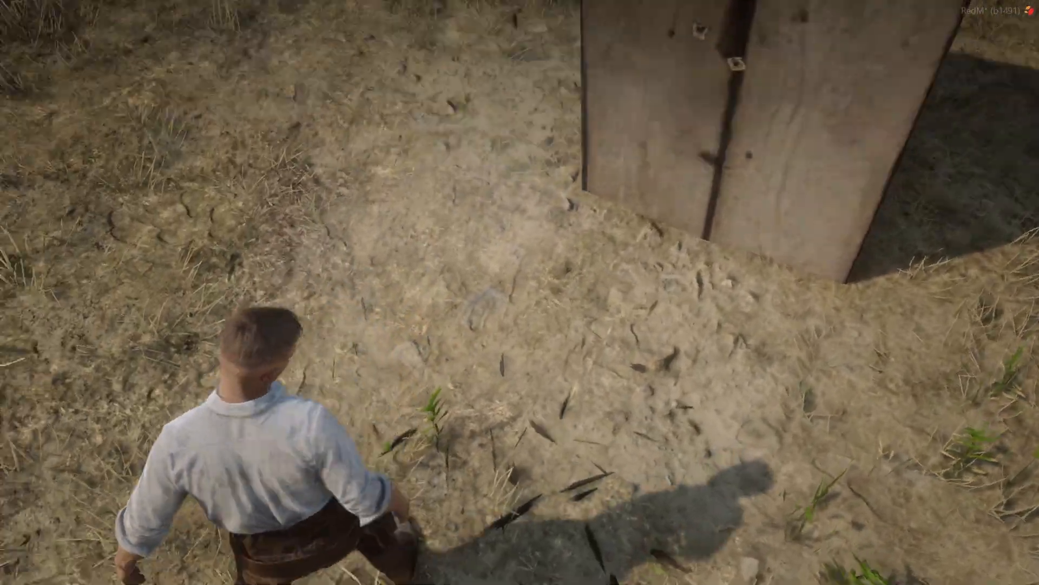
key("s")
key("d")
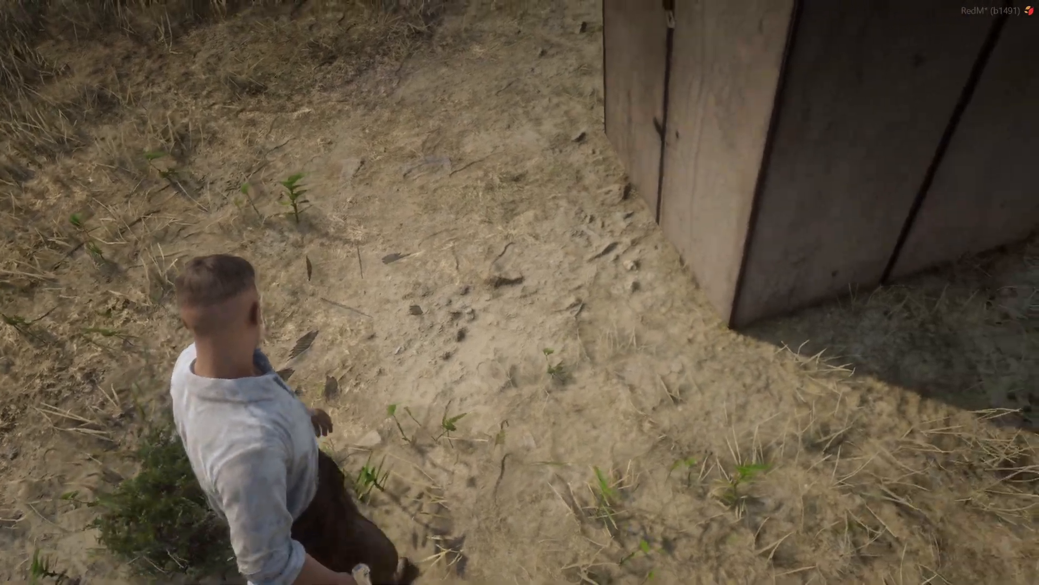
key("w")
right_click(520, 292)
left_click(519, 292)
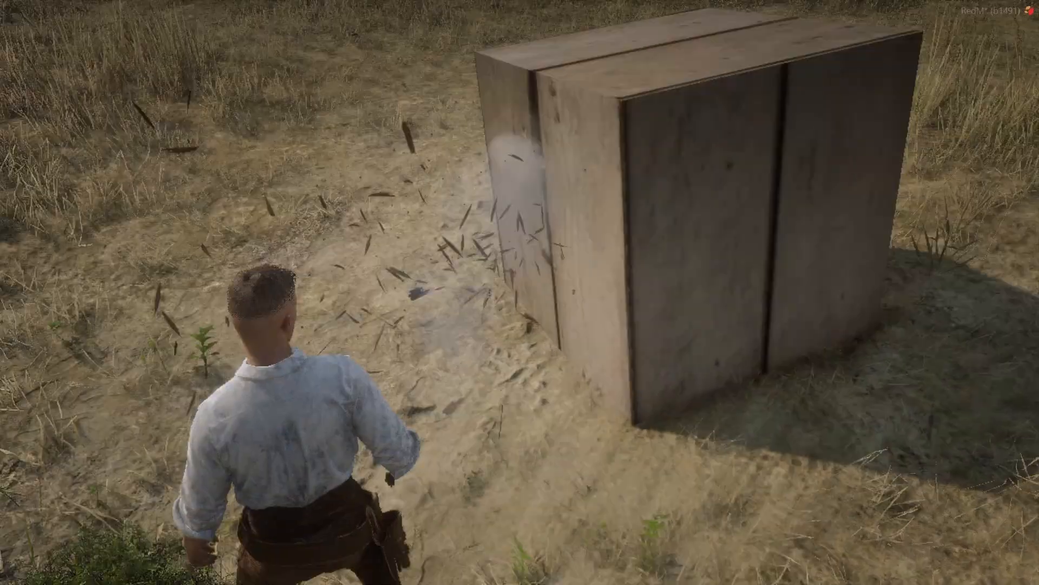